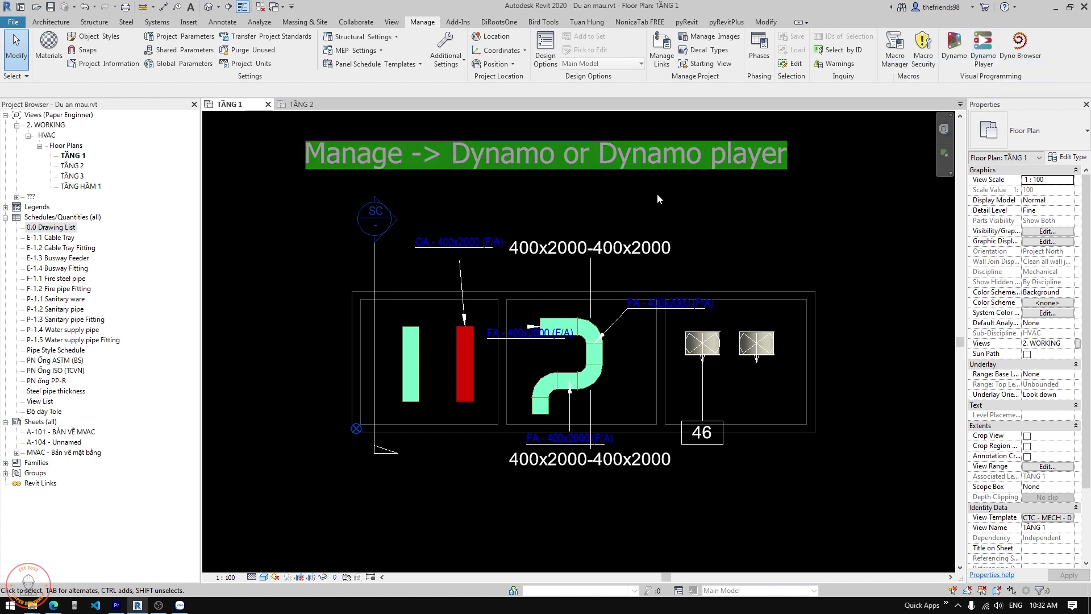
Dismiss the save reminder without saving the project.
{"action": "right_click", "coordinate": [655, 194]}
{"action": "left_click", "coordinate": [675, 202]}
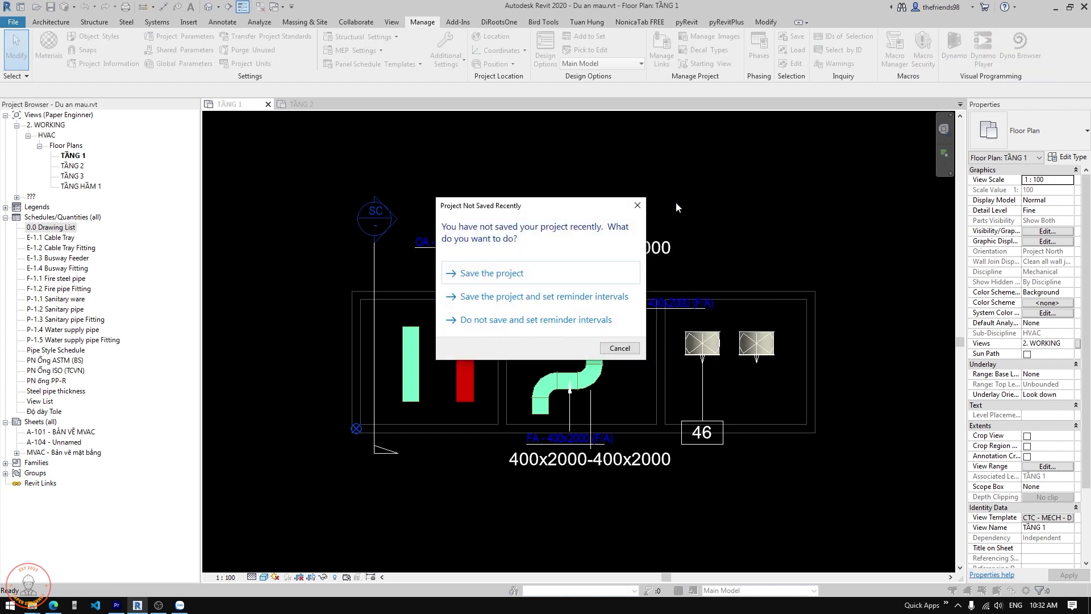
{"action": "left_click", "coordinate": [635, 349]}
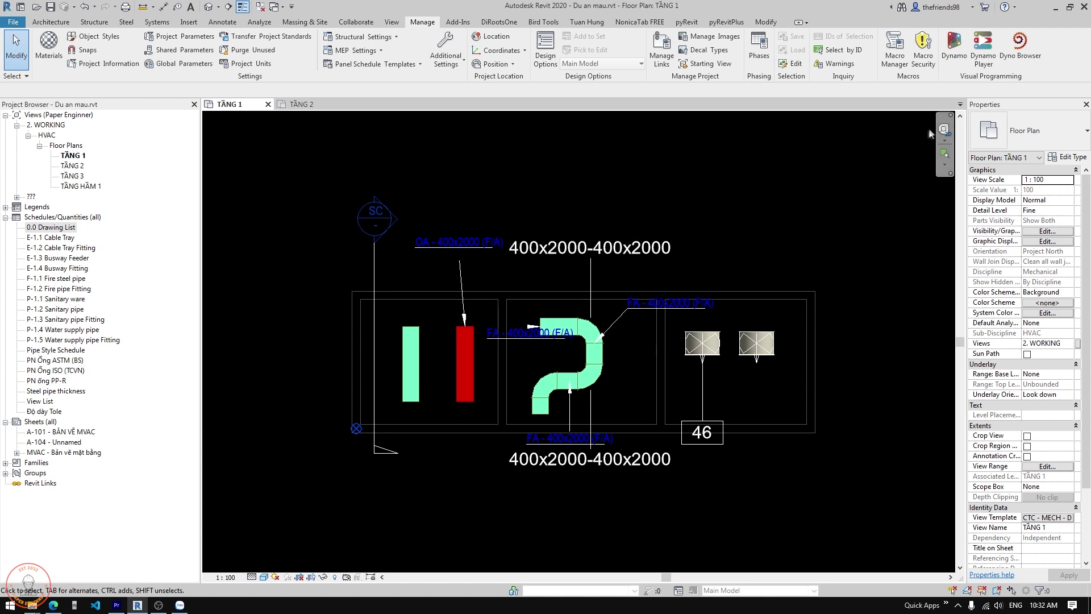
Load the Check tag folder in Dynamo Player and run 'Check if elements were tagged'.
{"action": "left_click", "coordinate": [986, 60]}
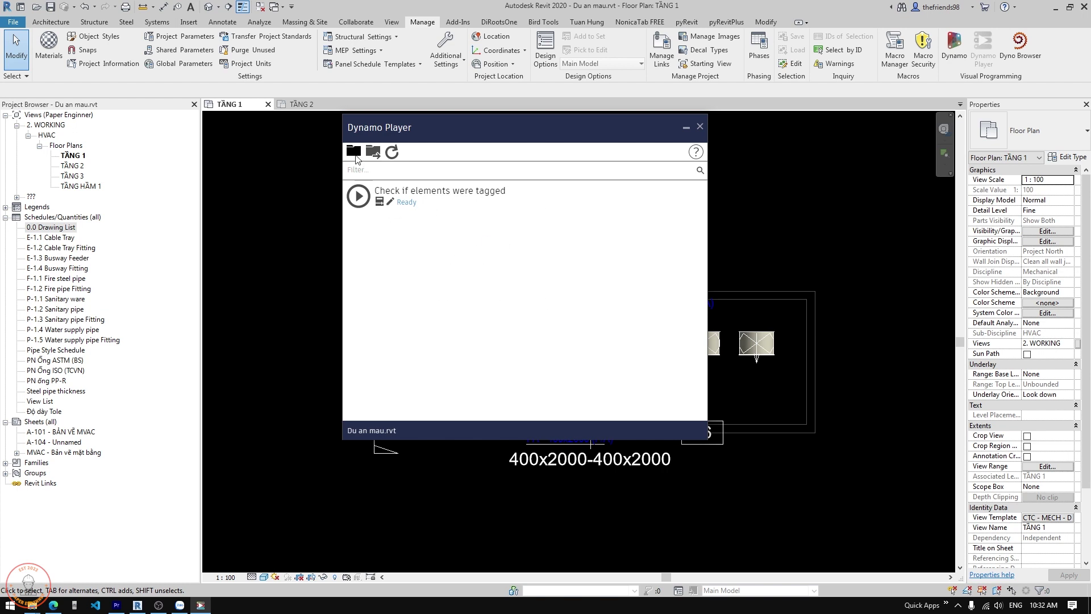
{"action": "left_click", "coordinate": [355, 153]}
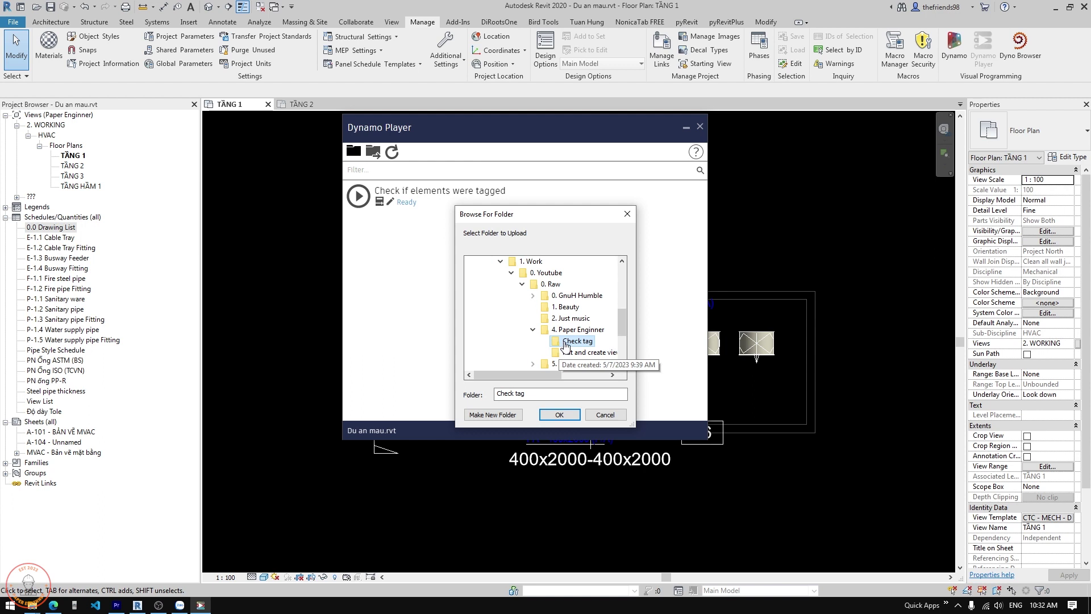
{"action": "left_click", "coordinate": [559, 415]}
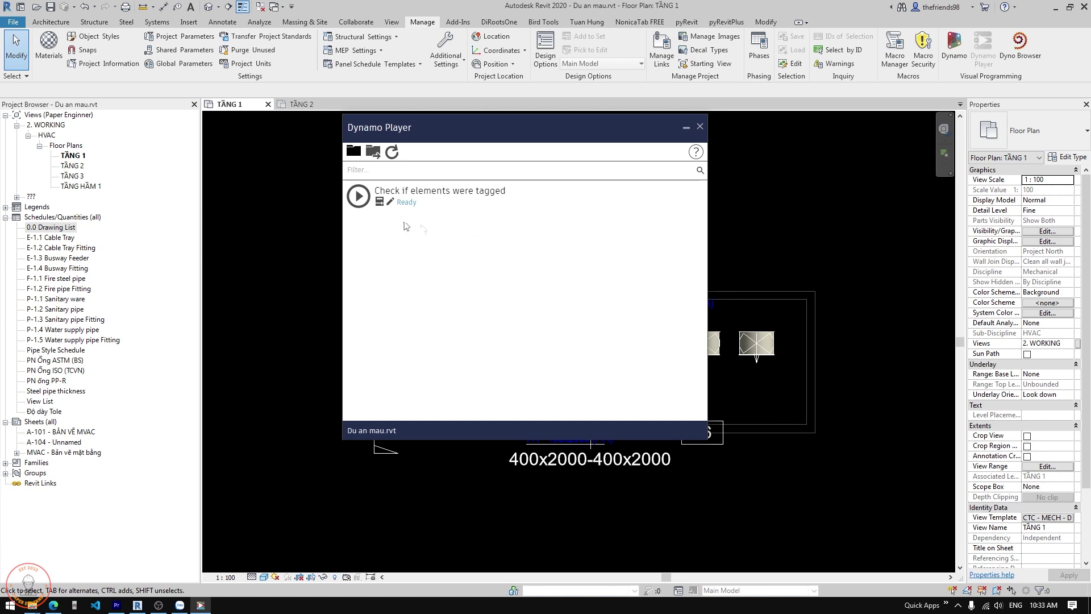
{"action": "left_click", "coordinate": [358, 200]}
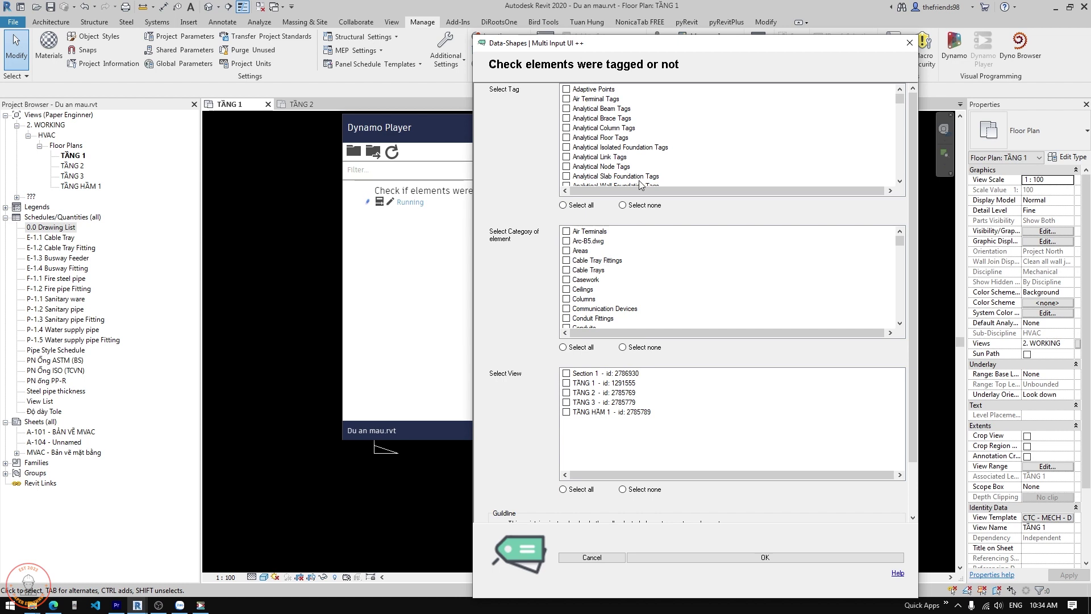
Move the tag-check dialog to the right and minimize Dynamo Player.
{"action": "left_click", "coordinate": [641, 147]}
{"action": "left_click", "coordinate": [617, 261]}
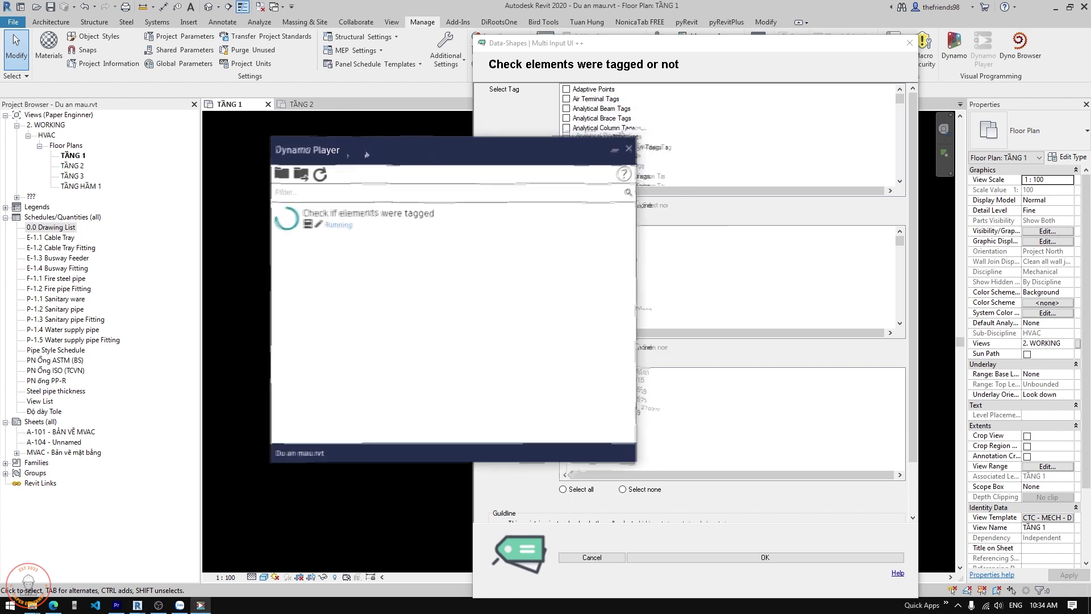
{"action": "left_click_drag", "start_coordinate": [868, 42], "coordinate": [995, 67]}
{"action": "mouse_move", "coordinate": [361, 164]}
{"action": "left_mouse_down"}
{"action": "mouse_move", "coordinate": [32, 363]}
{"action": "mouse_move", "coordinate": [242, 186]}
{"action": "left_mouse_up"}
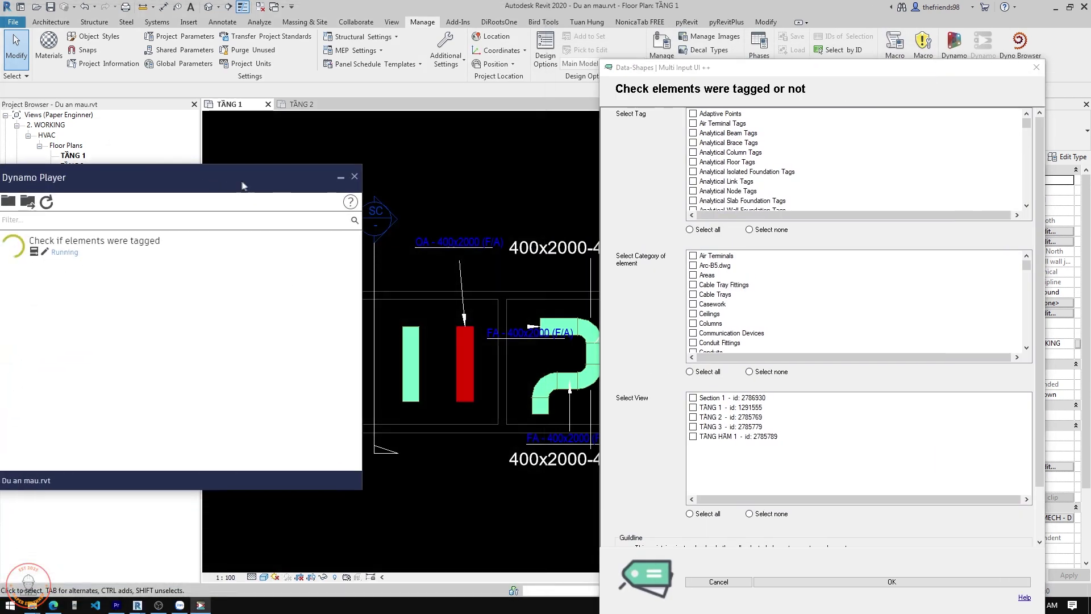
{"action": "left_click", "coordinate": [341, 178]}
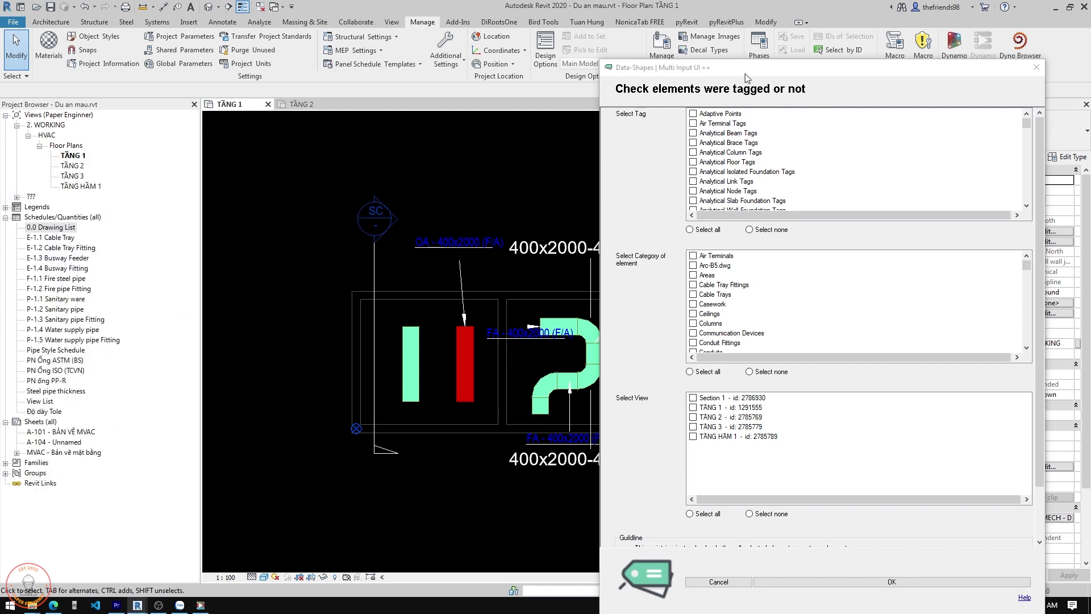
{"action": "left_click_drag", "start_coordinate": [745, 78], "coordinate": [874, 40]}
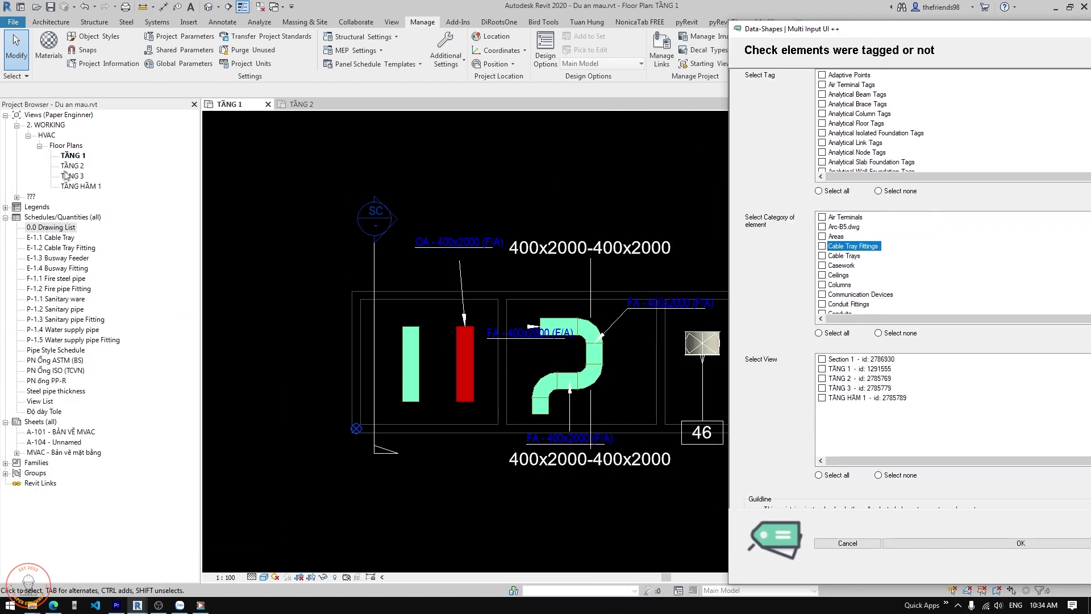
{"action": "left_click", "coordinate": [315, 152]}
Look over the TẦNG 2 plan, then return to TẦNG 1 and zoom in.
{"action": "left_click", "coordinate": [307, 104]}
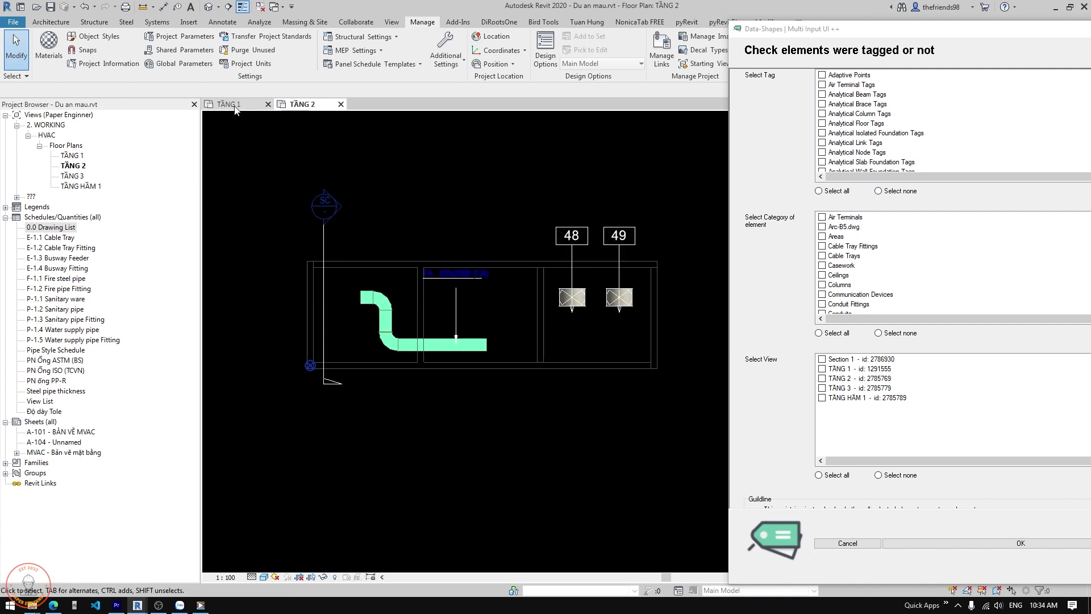
{"action": "key", "text": "ctrl+Tab"}
{"action": "scroll", "coordinate": [469, 266], "scroll_direction": "up", "scroll_amount": 1}
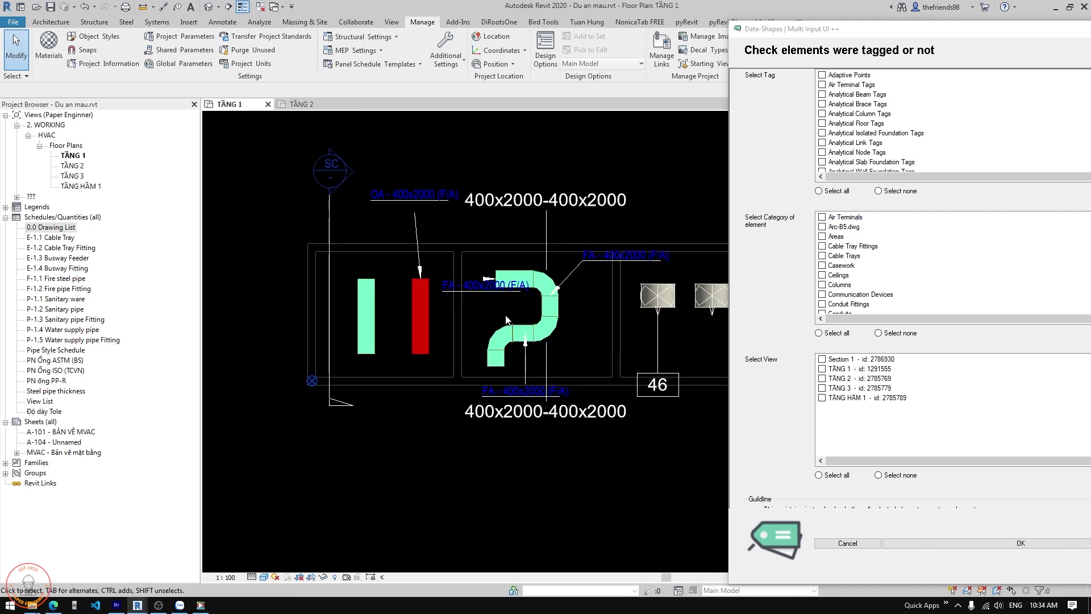
{"action": "scroll", "coordinate": [477, 279], "scroll_direction": "up", "scroll_amount": 1}
{"action": "scroll", "coordinate": [481, 284], "scroll_direction": "up", "scroll_amount": 1}
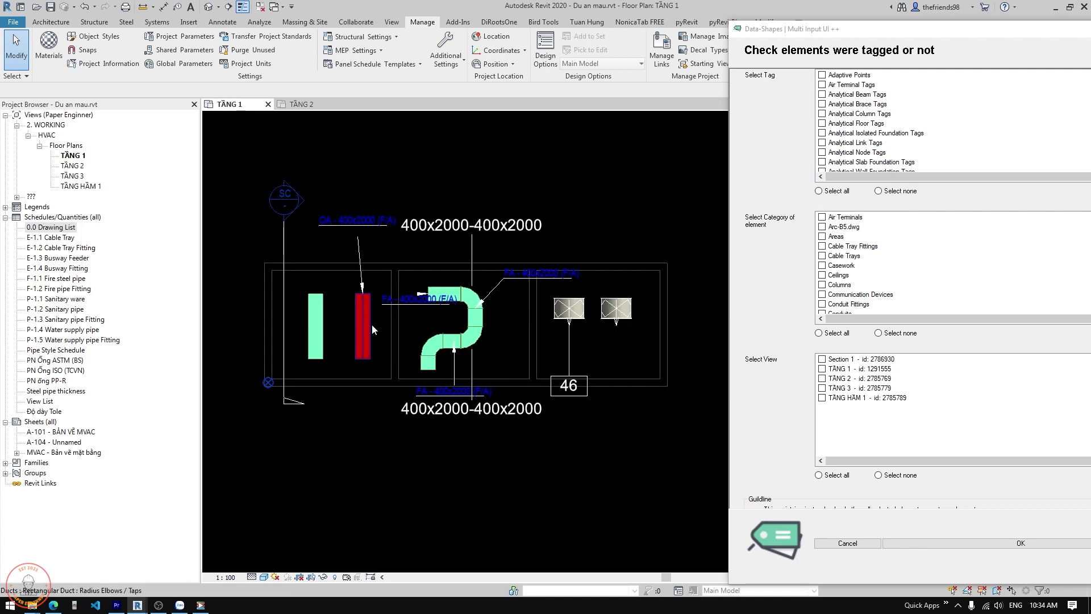
{"action": "scroll", "coordinate": [423, 367], "scroll_direction": "up", "scroll_amount": 1}
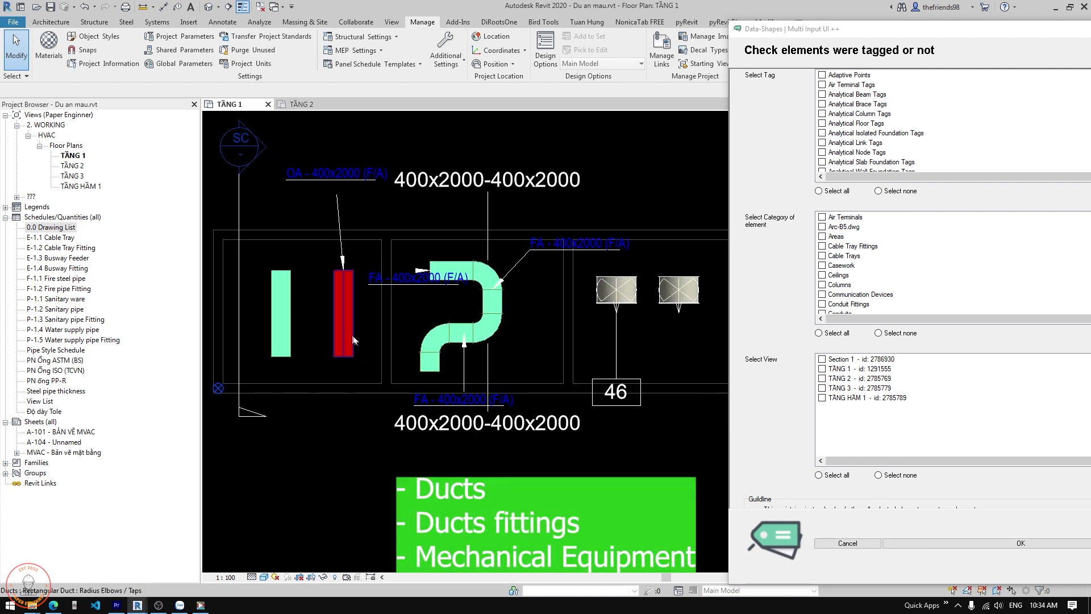
{"action": "left_click", "coordinate": [355, 338]}
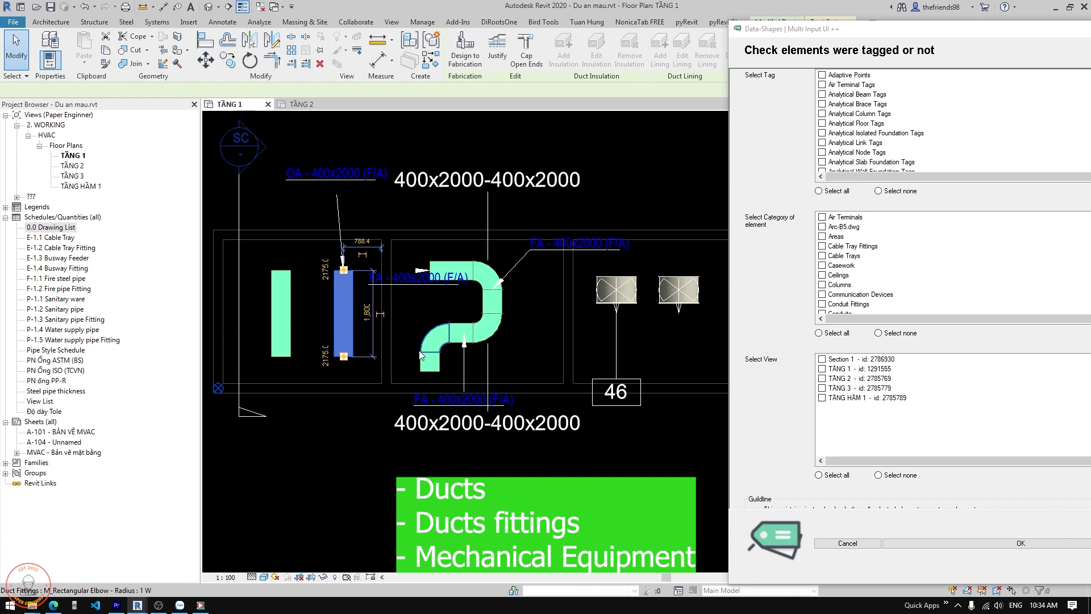
{"action": "left_click", "coordinate": [422, 355]}
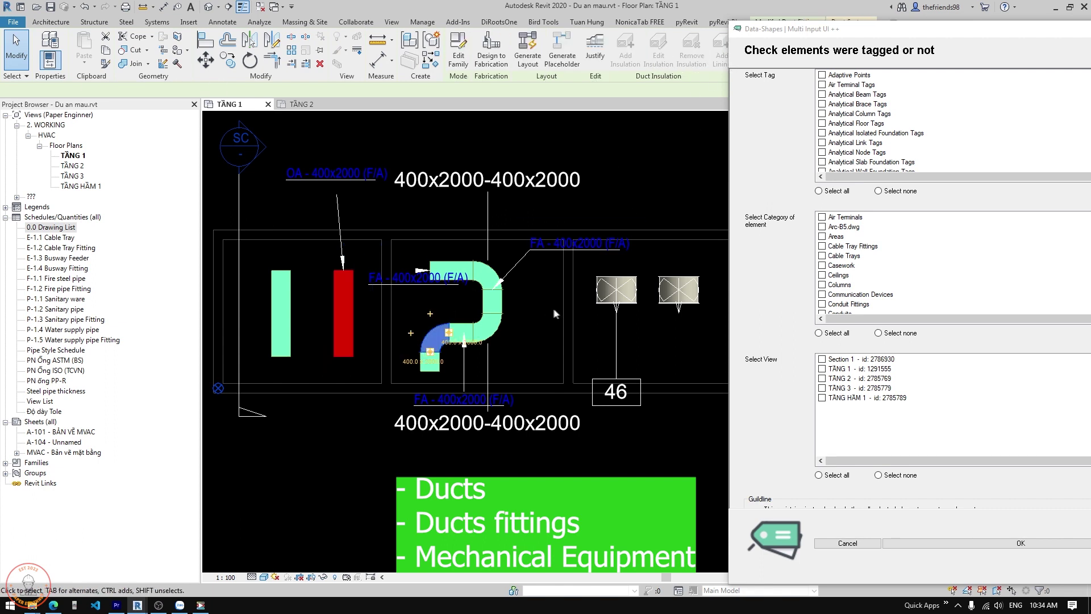
{"action": "left_click", "coordinate": [601, 299]}
{"action": "mouse_move", "coordinate": [804, 32]}
{"action": "left_mouse_down"}
{"action": "mouse_move", "coordinate": [407, 74]}
{"action": "mouse_move", "coordinate": [197, 48]}
{"action": "left_mouse_up"}
{"action": "left_click", "coordinate": [648, 291]}
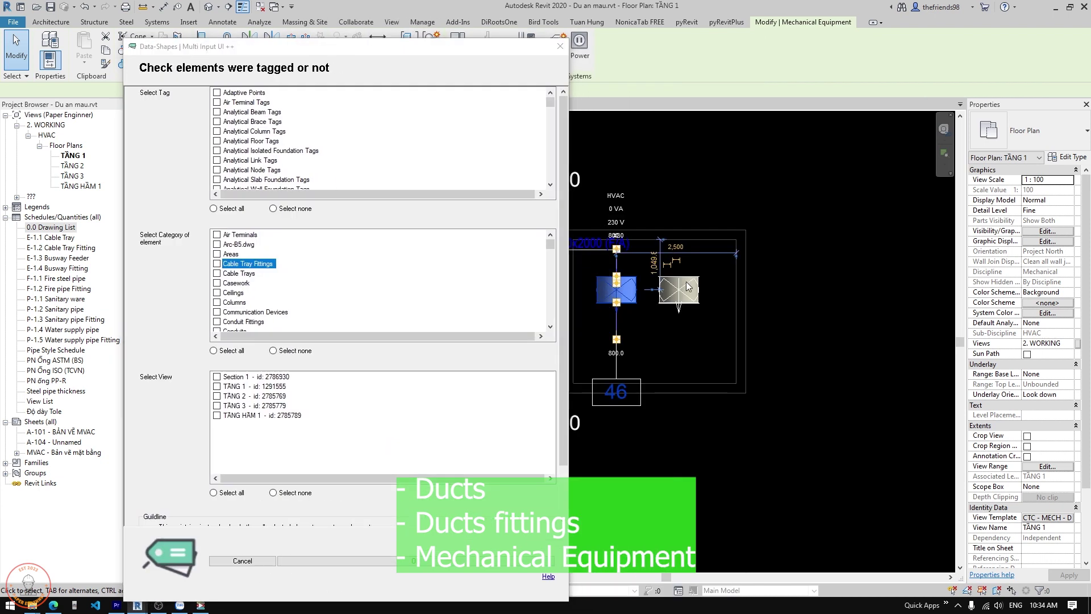
{"action": "left_click", "coordinate": [692, 298]}
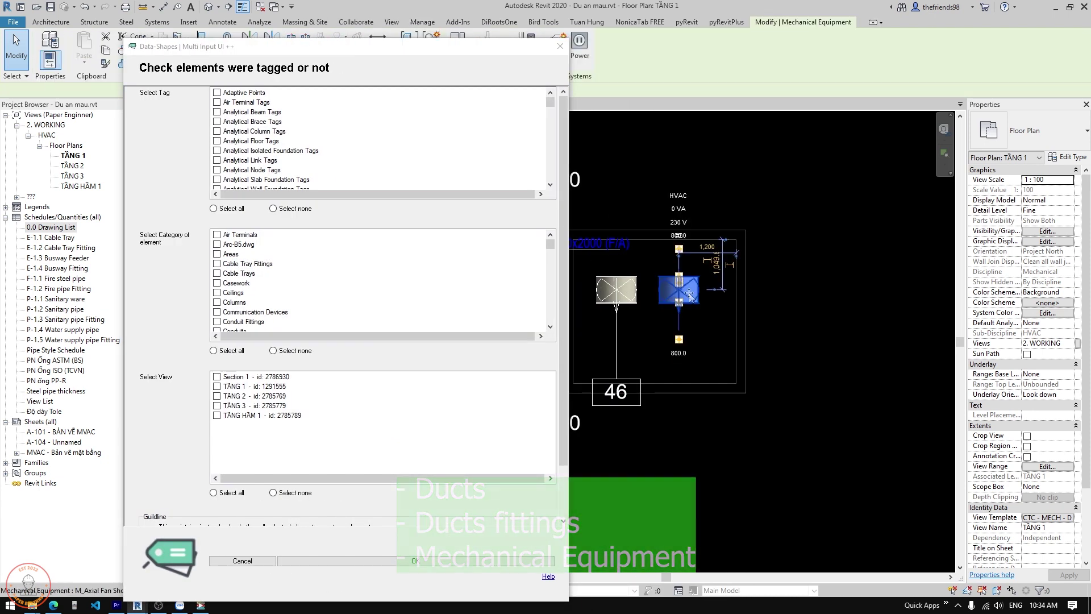
{"action": "middle_click_drag", "start_coordinate": [692, 298], "coordinate": [747, 302]}
{"action": "left_click_drag", "start_coordinate": [312, 51], "coordinate": [434, 63]}
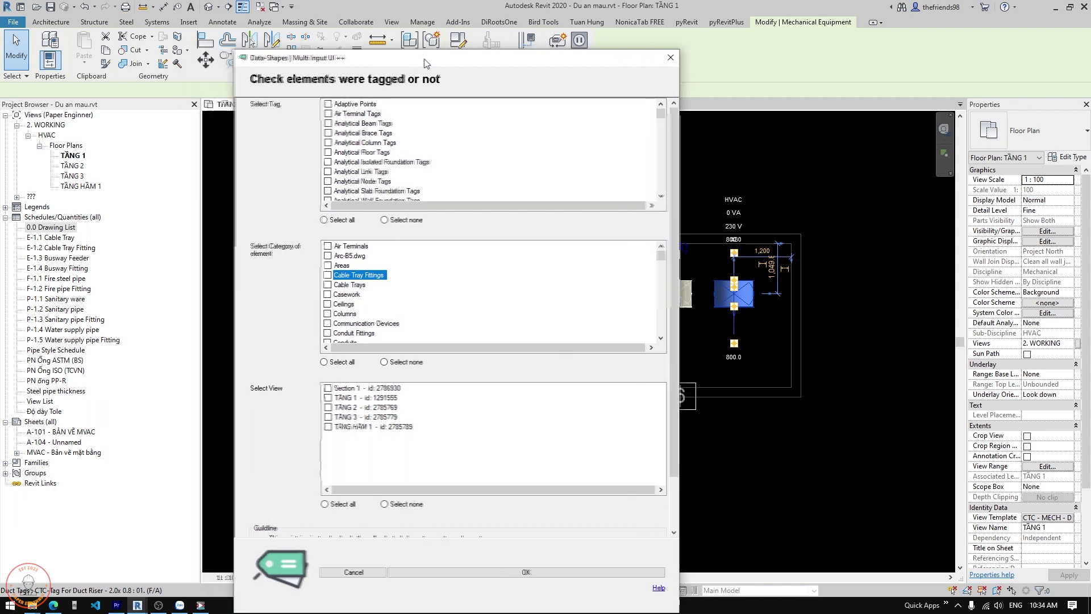
{"action": "left_click", "coordinate": [868, 257]}
{"action": "scroll", "coordinate": [868, 257], "scroll_direction": "down", "scroll_amount": 2}
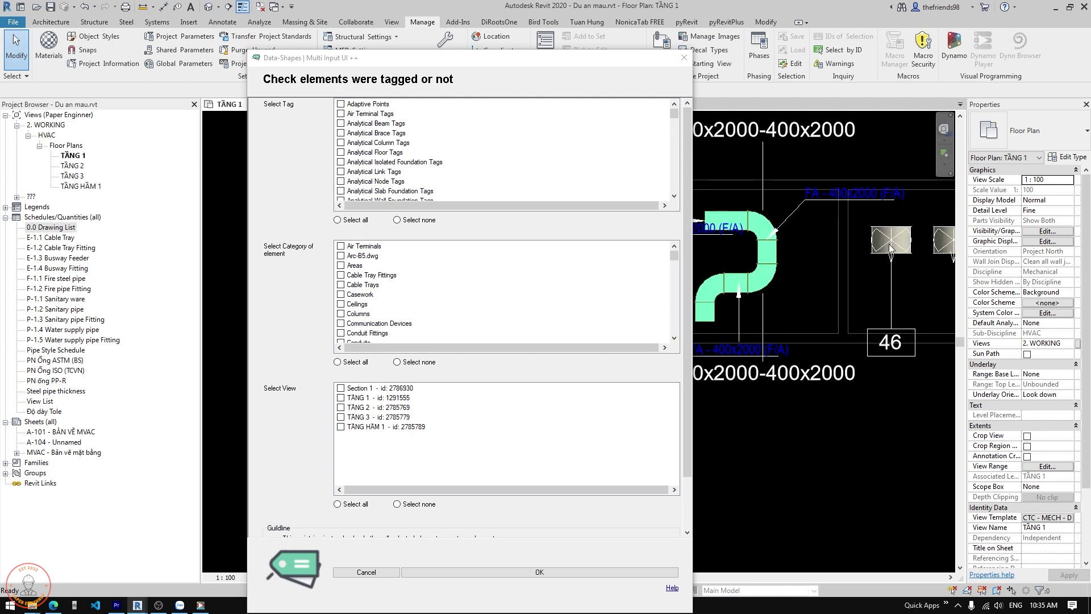
{"action": "scroll", "coordinate": [889, 244], "scroll_direction": "up", "scroll_amount": 1}
{"action": "left_click", "coordinate": [372, 275]}
{"action": "left_click_drag", "start_coordinate": [376, 203], "coordinate": [387, 206]}
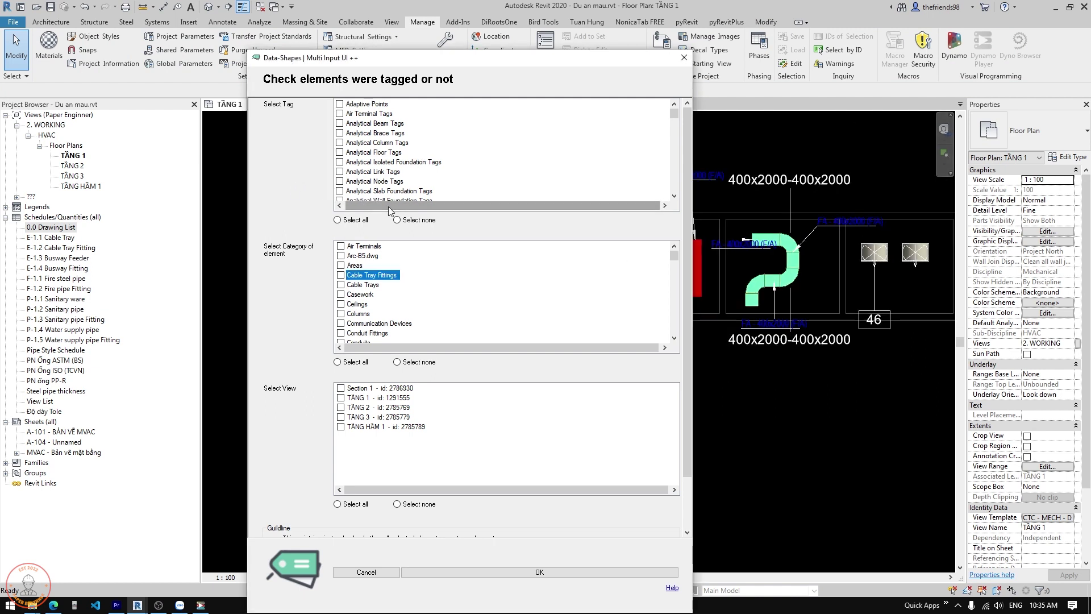
{"action": "left_click", "coordinate": [768, 147]}
{"action": "left_click_drag", "start_coordinate": [335, 63], "coordinate": [776, 85]}
{"action": "left_click", "coordinate": [303, 105]}
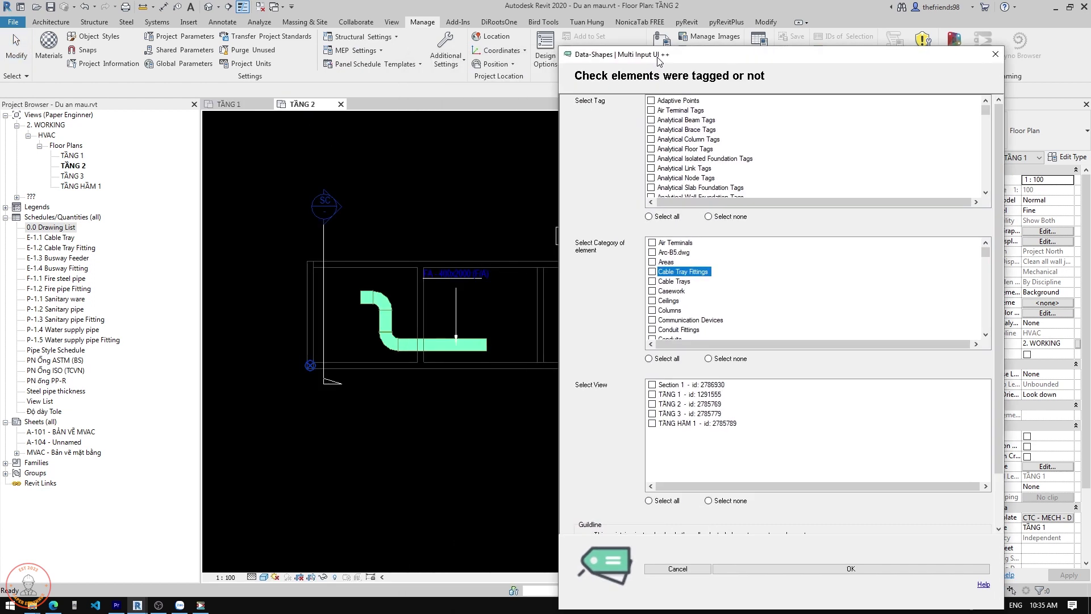
{"action": "mouse_move", "coordinate": [777, 85]}
{"action": "left_mouse_down"}
{"action": "mouse_move", "coordinate": [675, 70]}
{"action": "mouse_move", "coordinate": [335, 216]}
{"action": "left_mouse_up"}
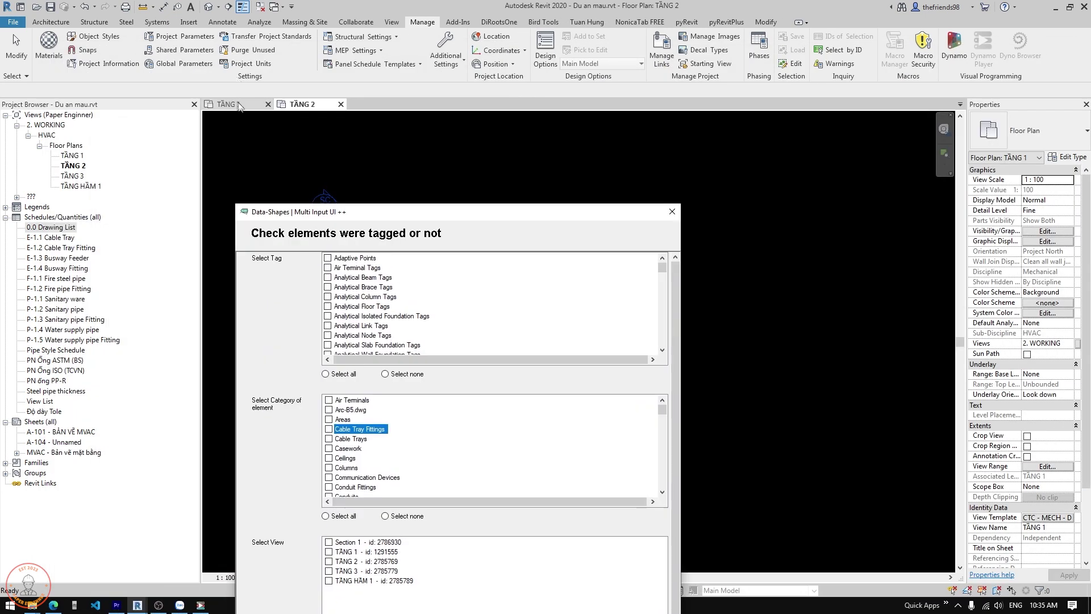
Tick Duct Fitting Tags, Duct Tags and Mechanical Equipment Tags in the tag list.
{"action": "left_click", "coordinate": [238, 104]}
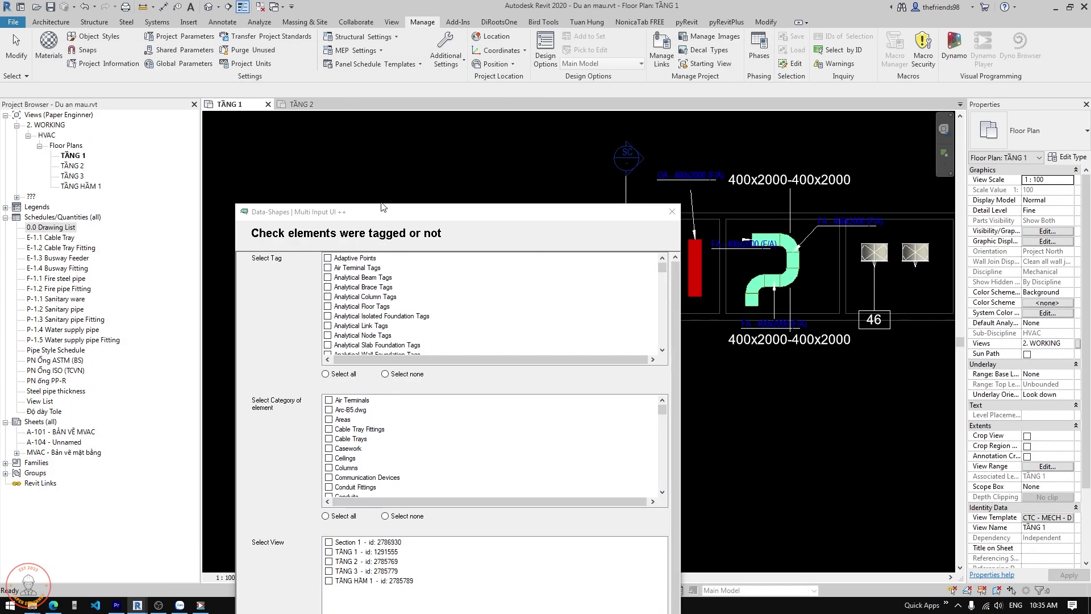
{"action": "left_click_drag", "start_coordinate": [495, 213], "coordinate": [484, 88]}
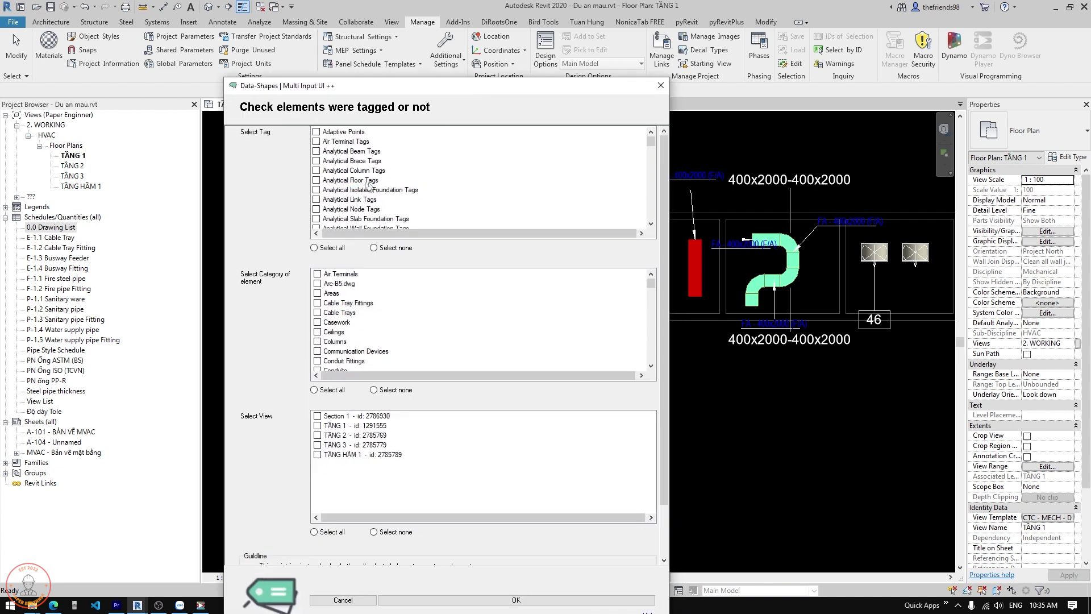
{"action": "left_click", "coordinate": [365, 182]}
{"action": "key", "text": "d"}
{"action": "key", "text": "Down"}
{"action": "key", "text": "Down"}
{"action": "key", "text": "Down"}
{"action": "key", "text": "Down"}
{"action": "key", "text": "Down"}
{"action": "key", "text": "Down"}
{"action": "key", "text": "Down"}
{"action": "key", "text": "Down"}
{"action": "key", "text": "space"}
{"action": "scroll", "coordinate": [339, 205], "scroll_direction": "down", "scroll_amount": 2}
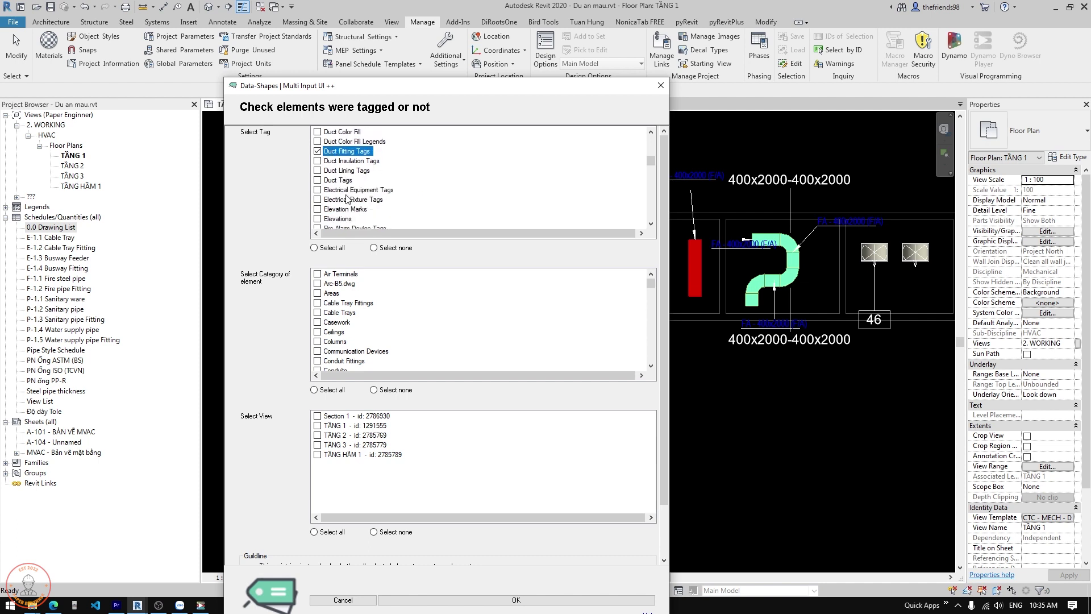
{"action": "left_click", "coordinate": [346, 192]}
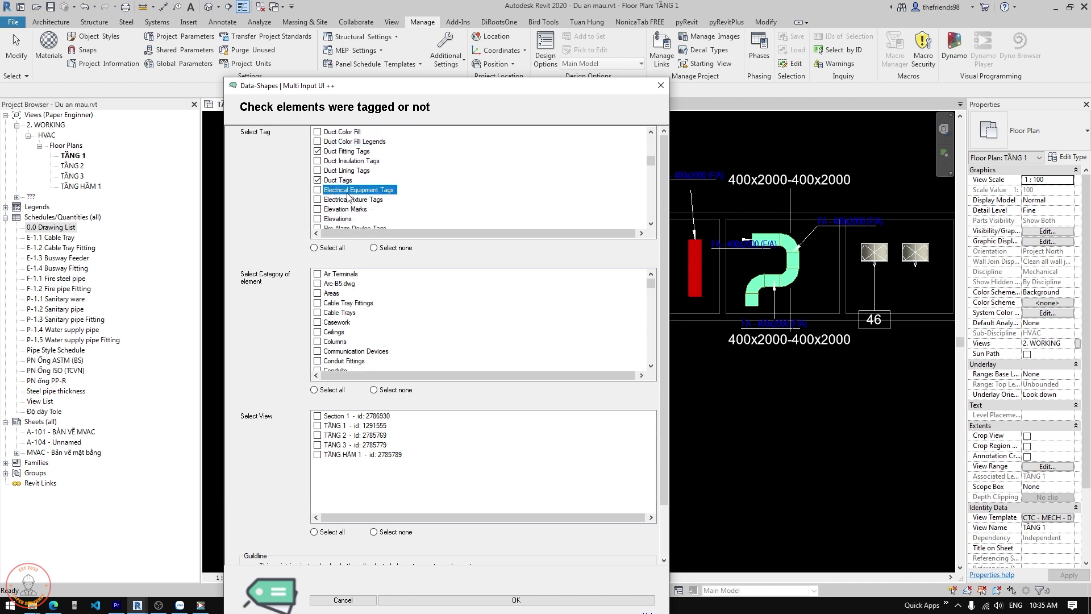
{"action": "key", "text": "m"}
{"action": "left_click", "coordinate": [341, 199]}
{"action": "scroll", "coordinate": [343, 207], "scroll_direction": "down", "scroll_amount": 2}
{"action": "left_click", "coordinate": [345, 171]}
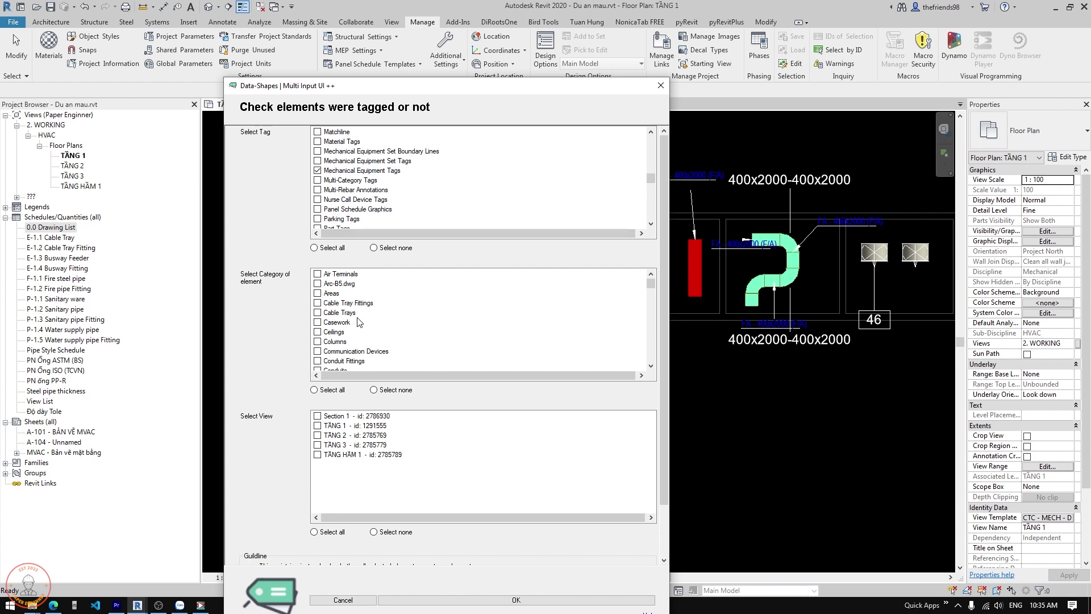
Select the Duct Fittings and Mechanical Equipment categories and the TẦNG 1 view.
{"action": "key", "text": "d"}
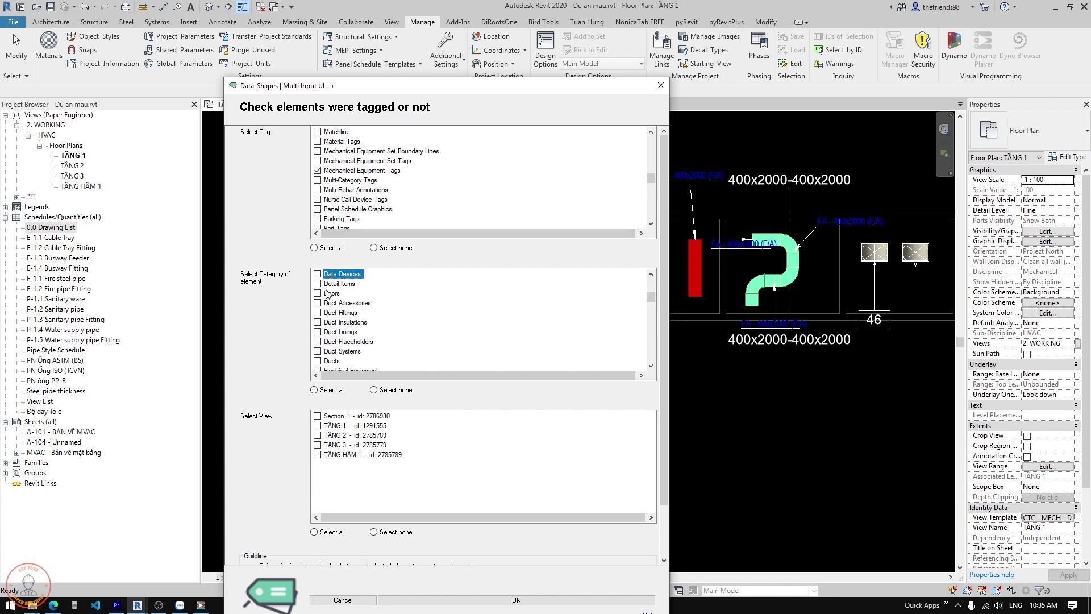
{"action": "left_click", "coordinate": [333, 334]}
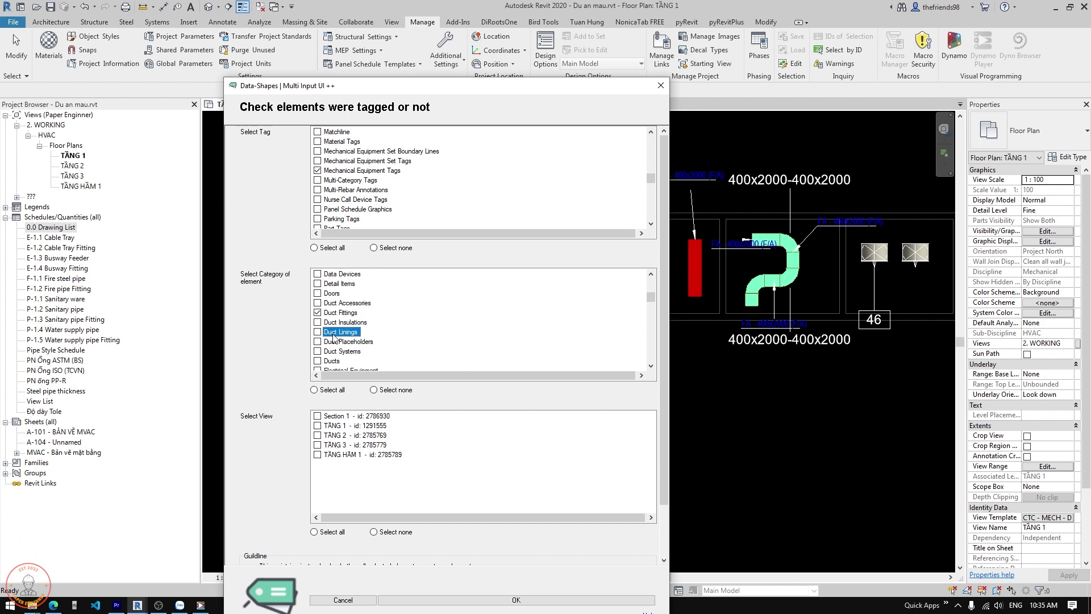
{"action": "key", "text": "m"}
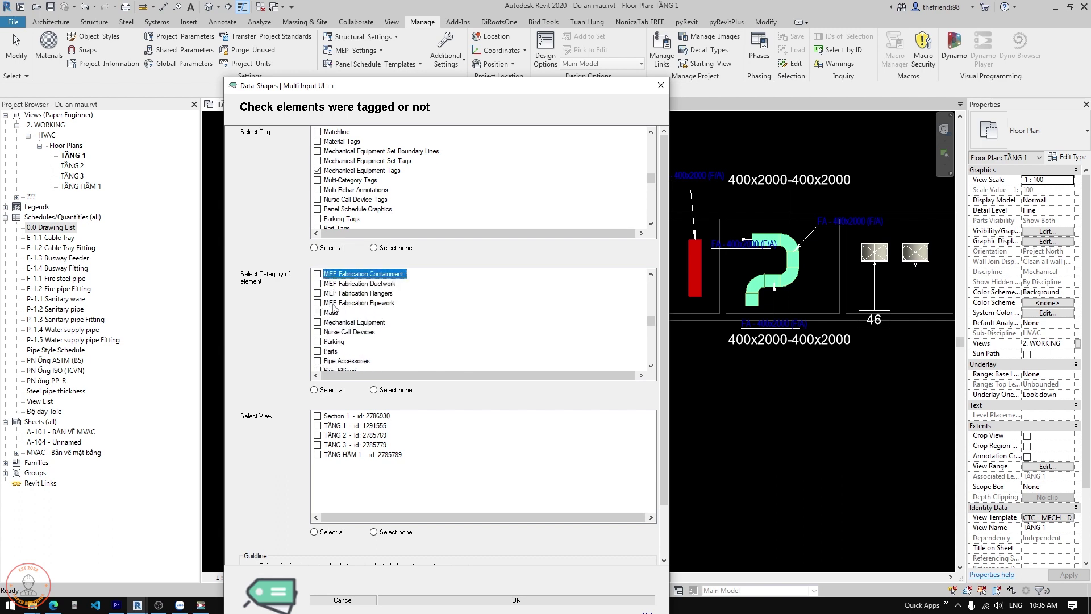
{"action": "left_click", "coordinate": [317, 322]}
{"action": "left_click", "coordinate": [317, 426]}
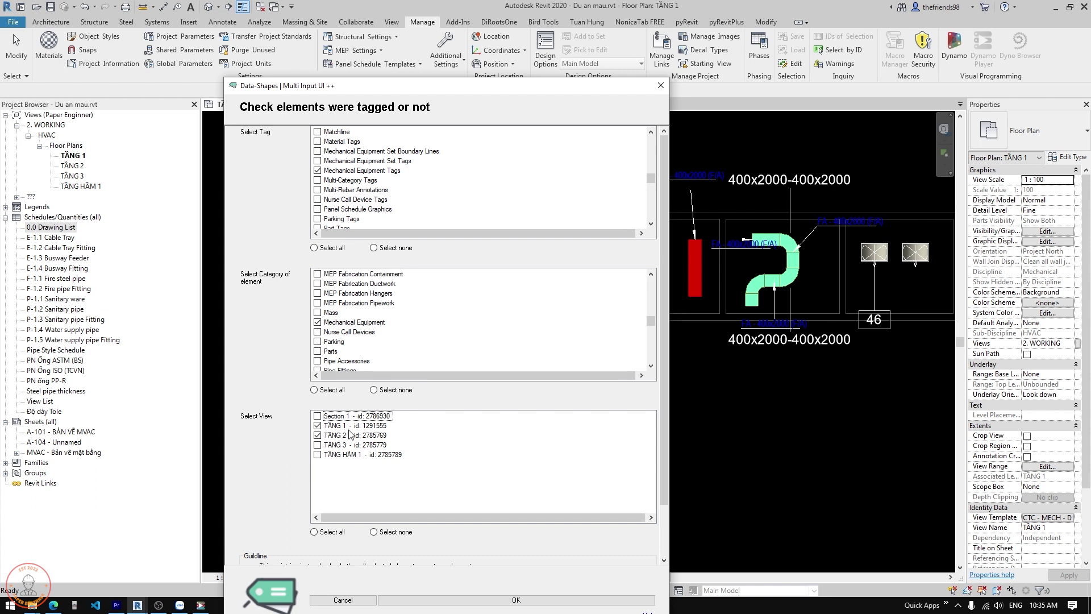
Finish choosing views TẦNG 1 and TẦNG 2, read the Guideline, and submit with OK.
{"action": "mouse_move", "coordinate": [371, 91]}
{"action": "left_mouse_down"}
{"action": "mouse_move", "coordinate": [431, 43]}
{"action": "mouse_move", "coordinate": [426, 25]}
{"action": "left_mouse_up"}
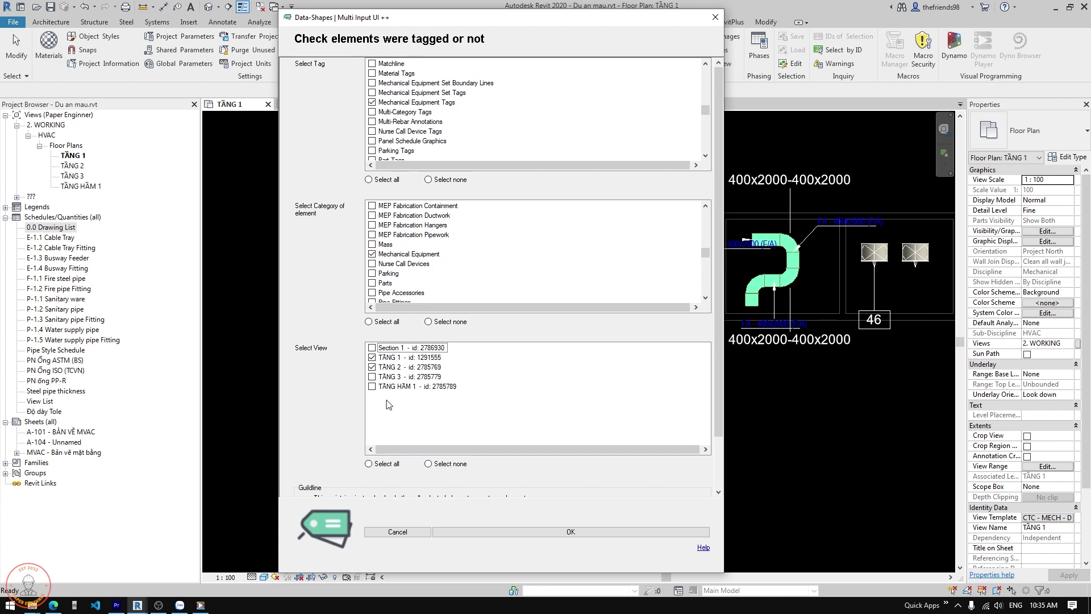
{"action": "left_click", "coordinate": [405, 368]}
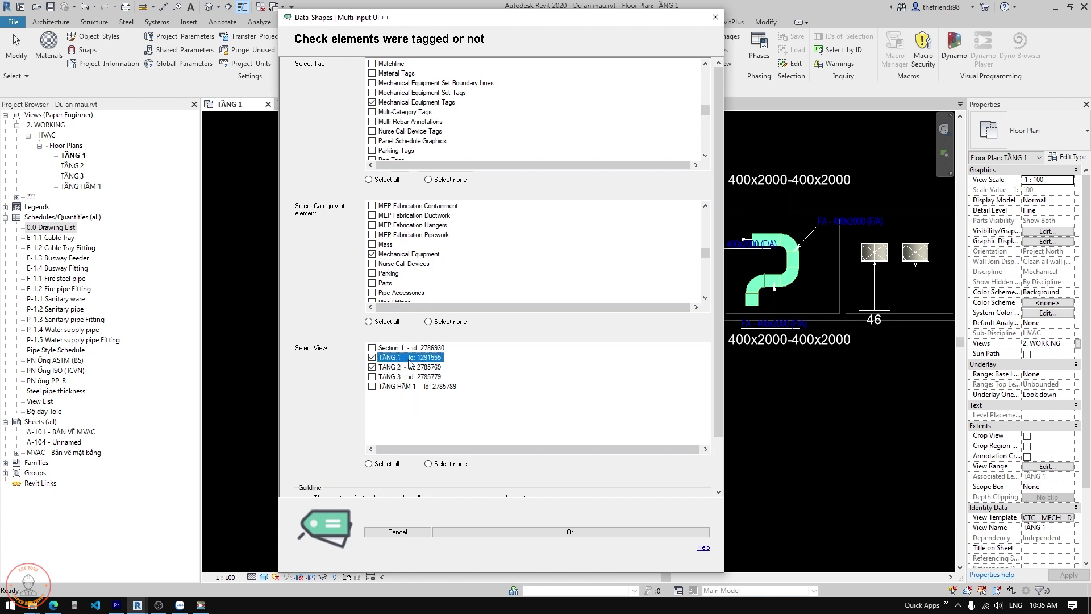
{"action": "left_click", "coordinate": [410, 349]}
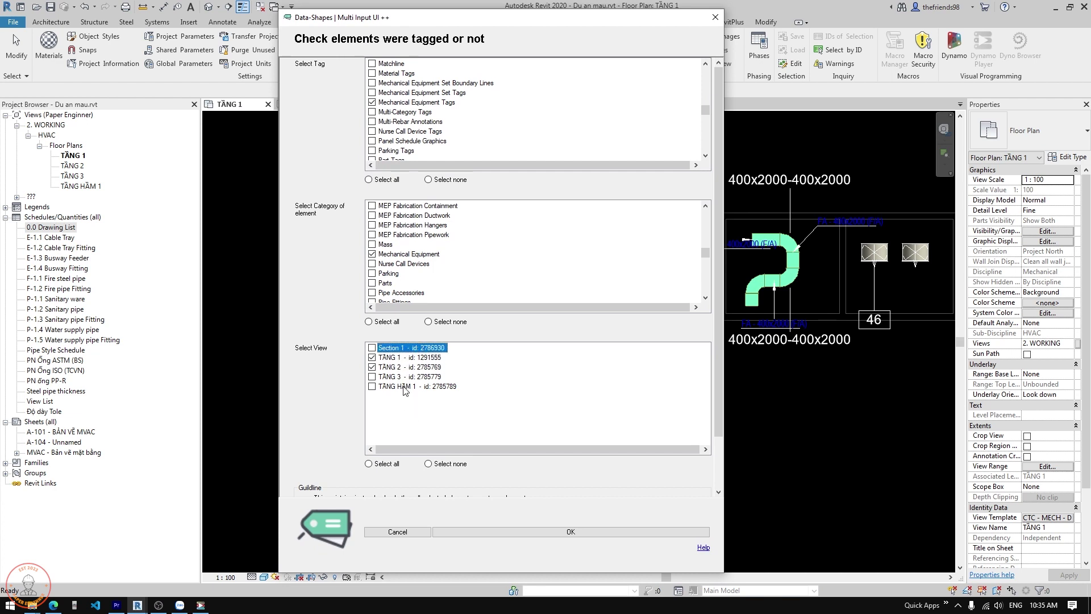
{"action": "left_click", "coordinate": [461, 392]}
{"action": "left_click", "coordinate": [426, 368]}
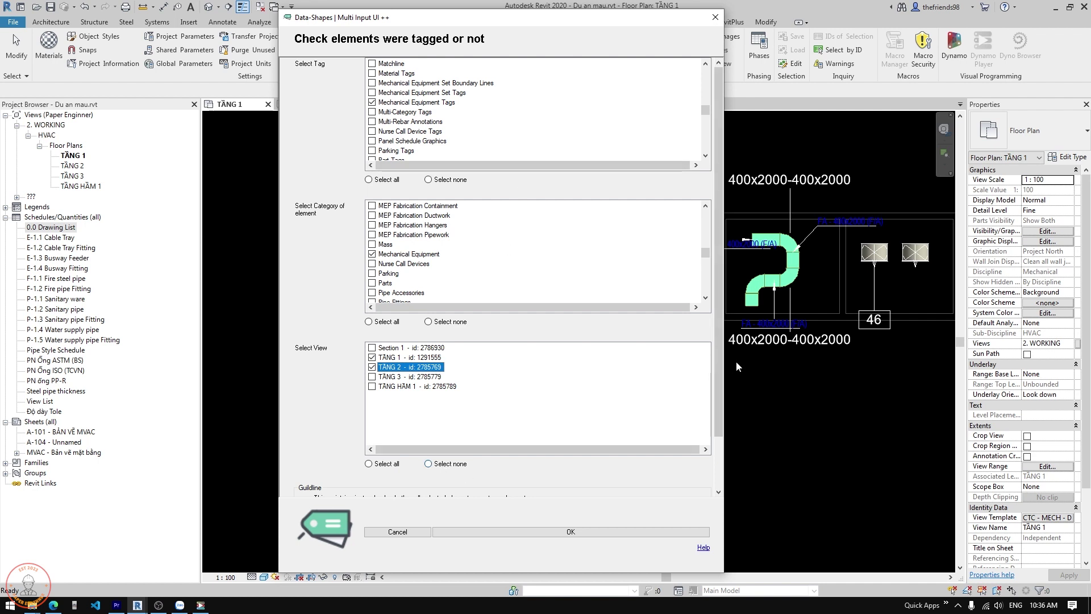
{"action": "left_click_drag", "start_coordinate": [715, 362], "coordinate": [715, 439]}
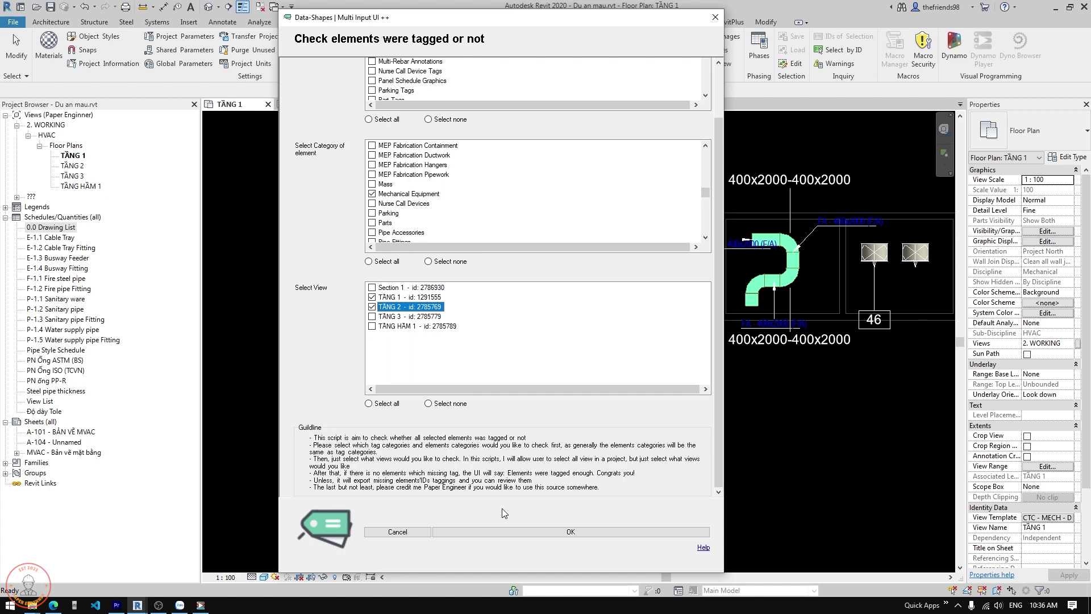
{"action": "left_click", "coordinate": [533, 532]}
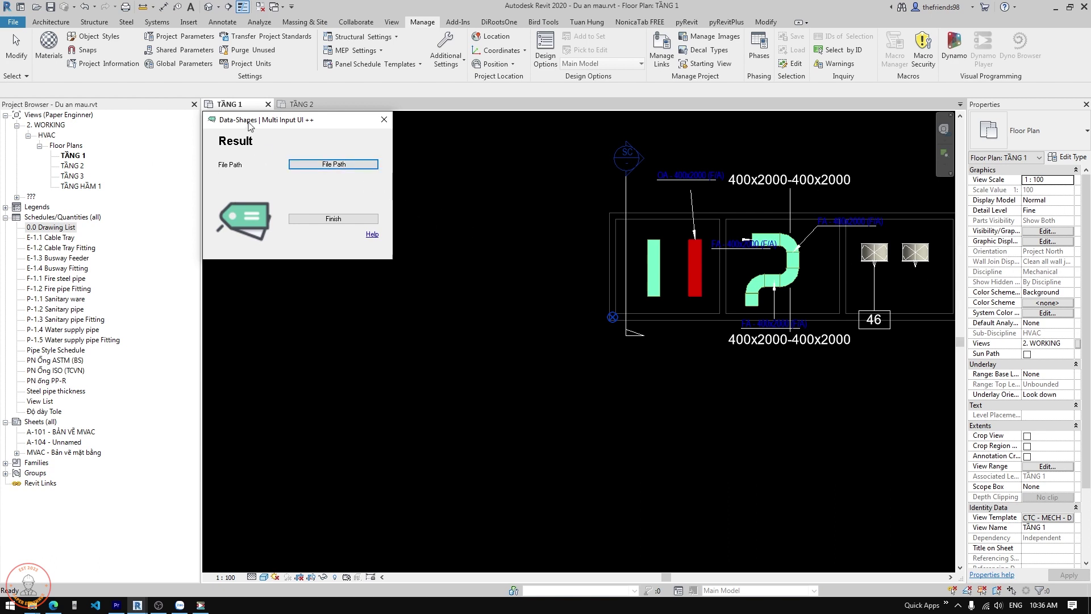
Create a new Check tag.xlsx in the Check tag folder and pick it as the output.
{"action": "left_click_drag", "start_coordinate": [249, 126], "coordinate": [275, 146]}
{"action": "left_click", "coordinate": [361, 179]}
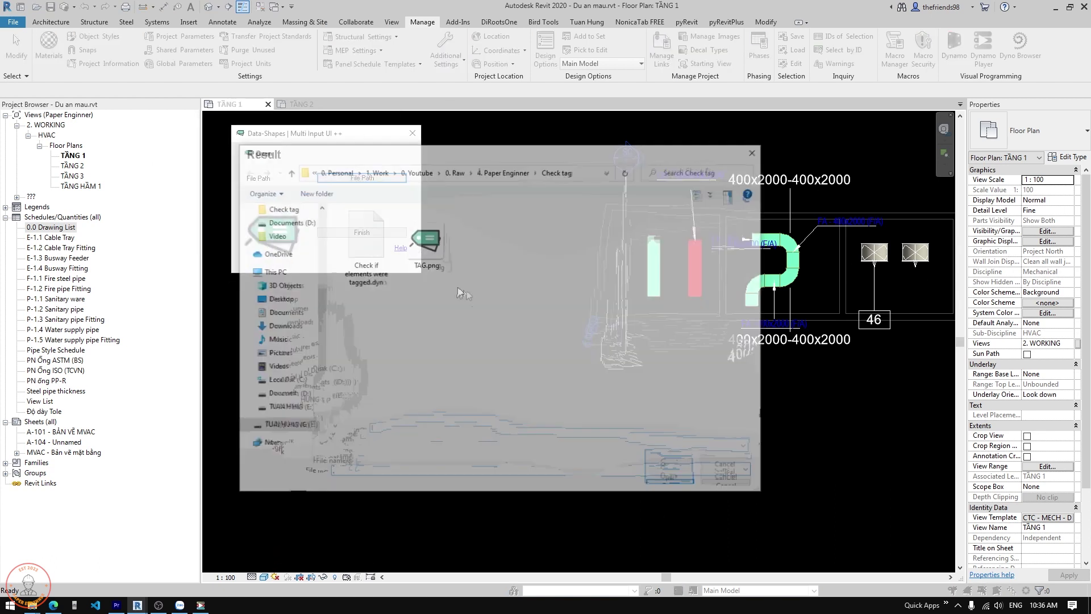
{"action": "right_click", "coordinate": [475, 264]}
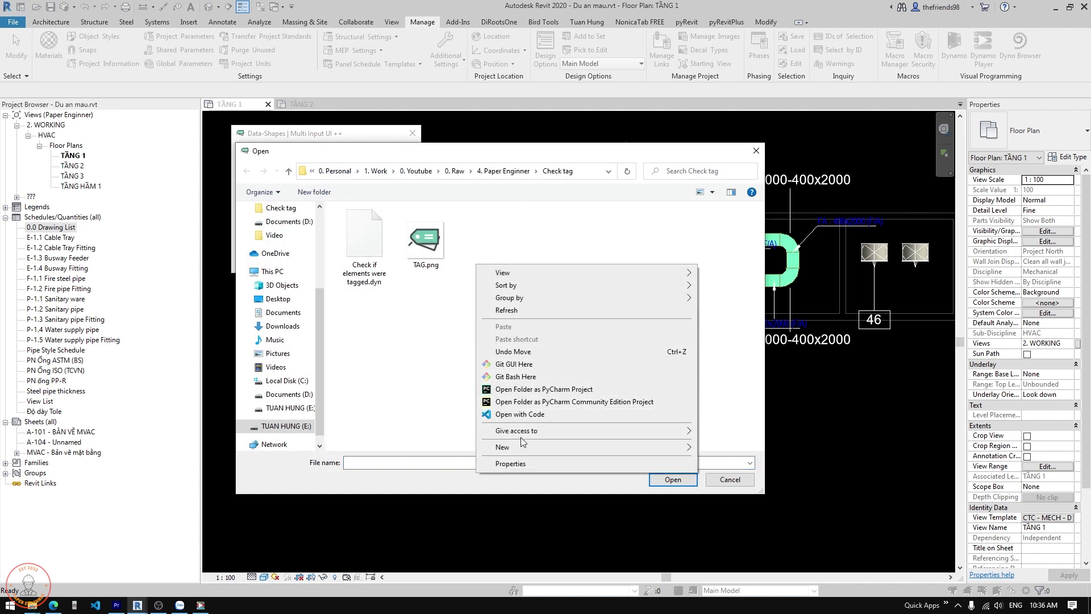
{"action": "mouse_move", "coordinate": [529, 447]}
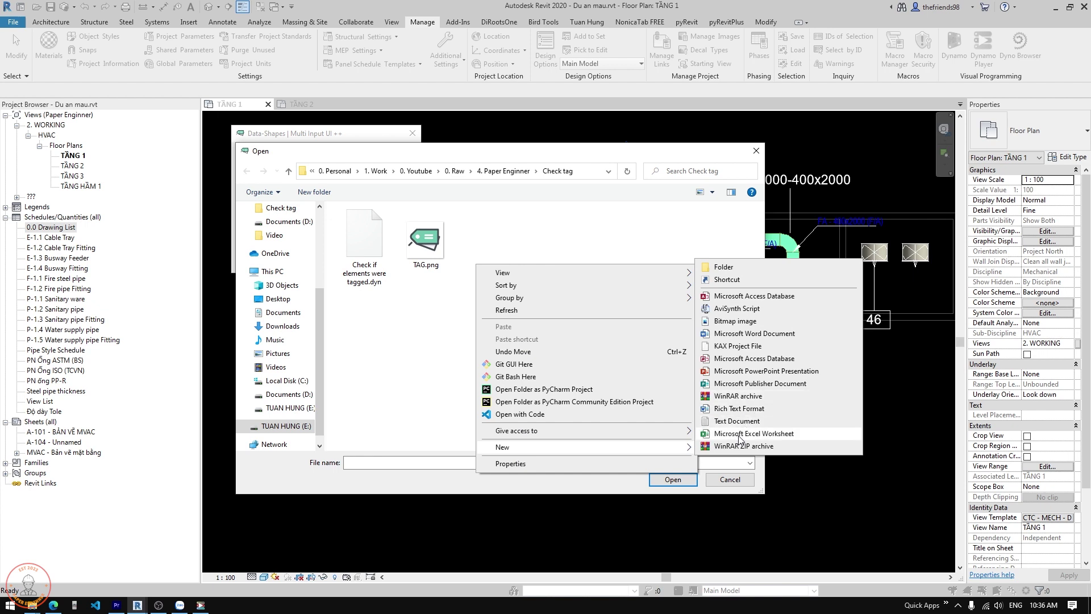
{"action": "key", "text": "Escape"}
{"action": "key", "text": "Escape"}
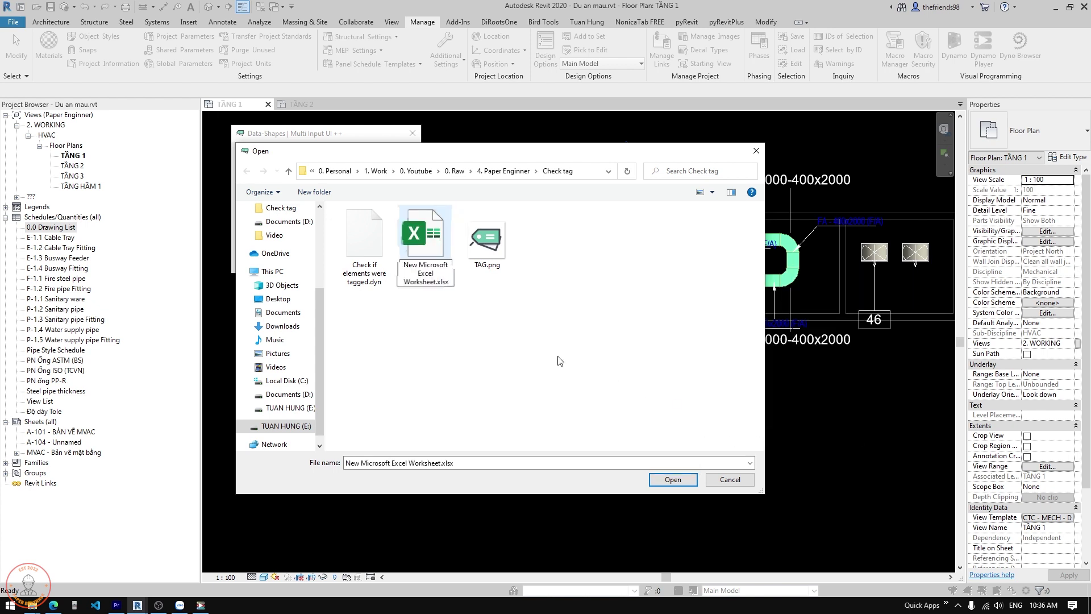
{"action": "type", "text": "Check"}
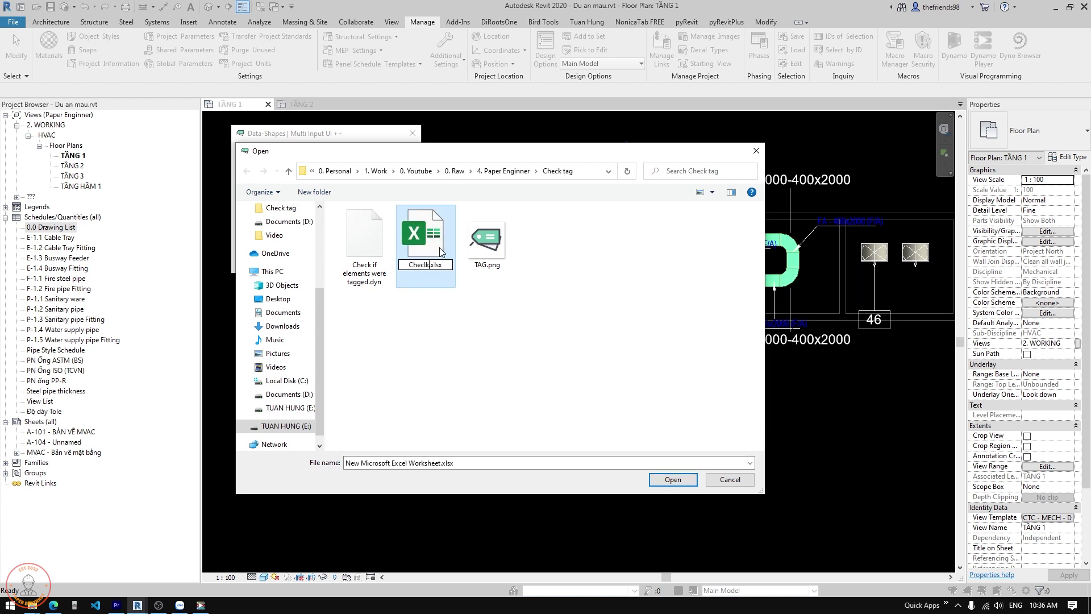
{"action": "type", "text": " ta"}
{"action": "type", "text": "g"}
{"action": "key", "text": "Return"}
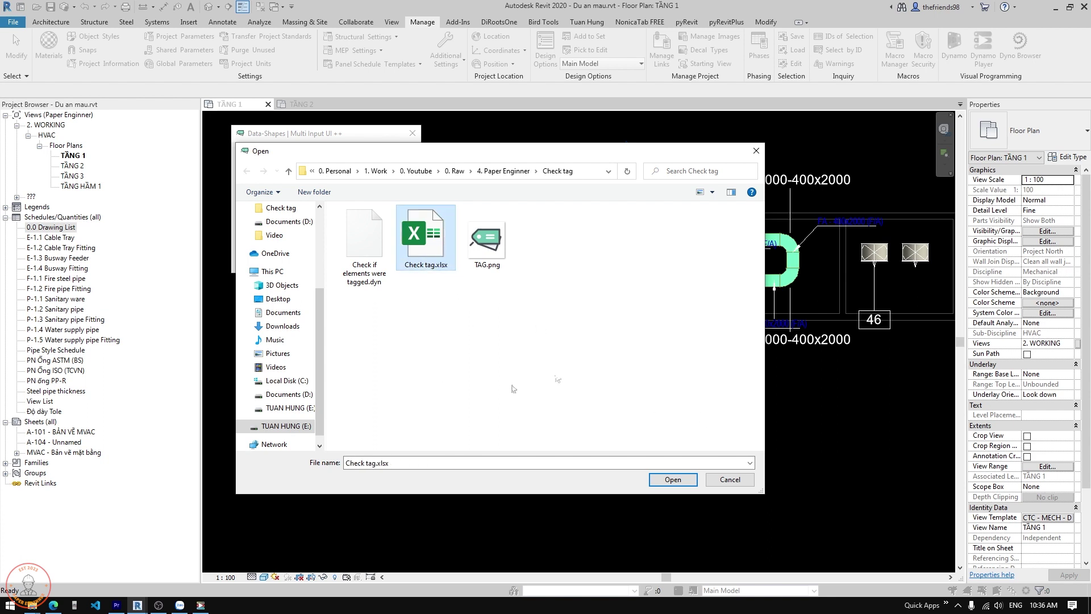
{"action": "left_click", "coordinate": [672, 480]}
Open the result workbook full screen and compare the Duct Fittings and Ducts sheets.
{"action": "left_click", "coordinate": [368, 232]}
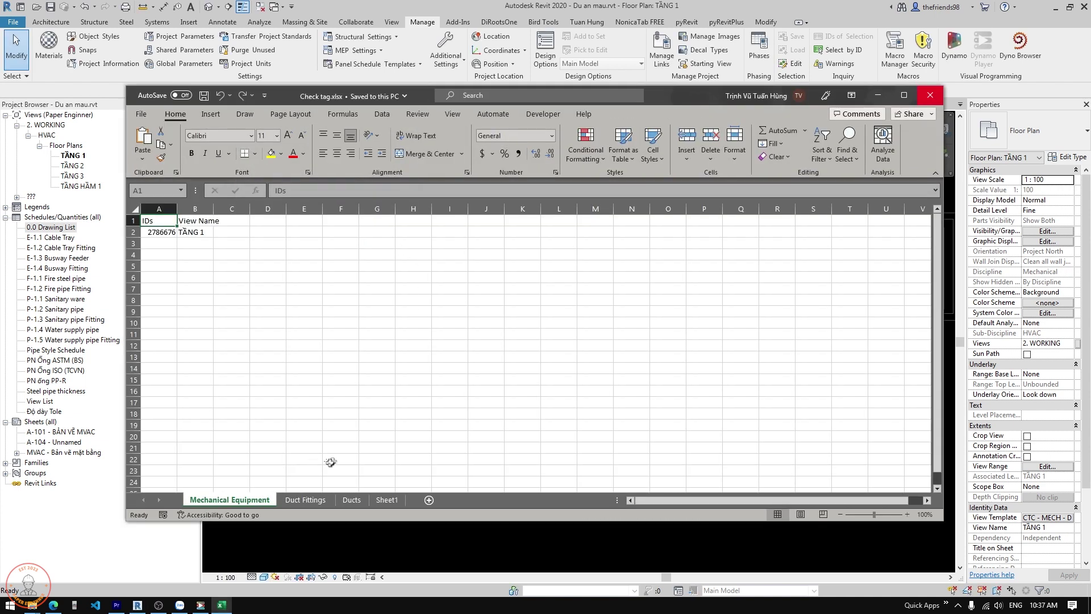
{"action": "left_click", "coordinate": [904, 95]}
{"action": "left_click", "coordinate": [249, 283]}
{"action": "left_click", "coordinate": [181, 575]}
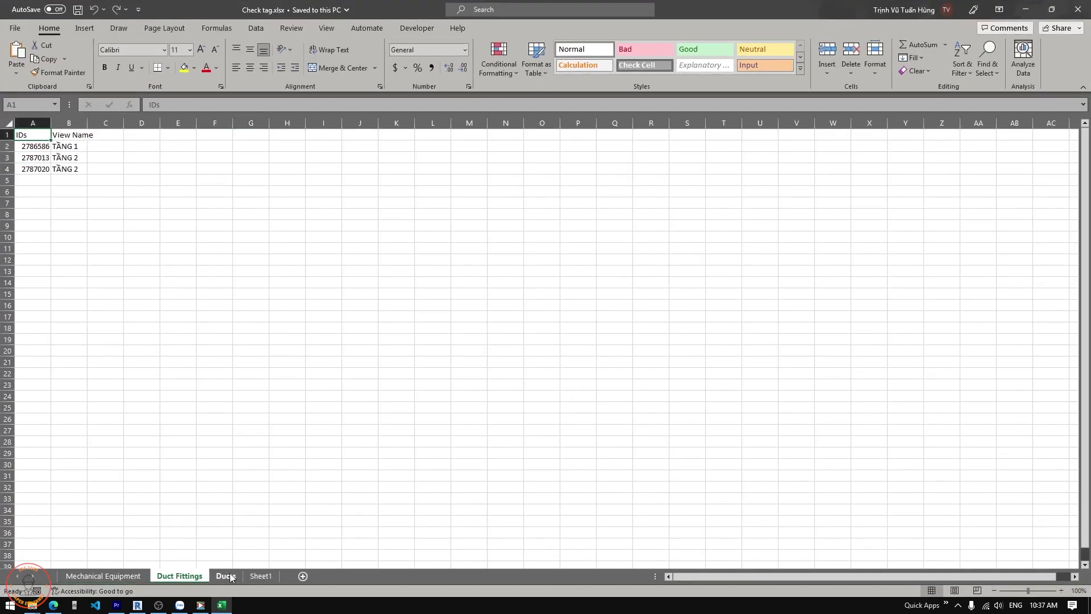
{"action": "left_click", "coordinate": [230, 577]}
{"action": "left_click", "coordinate": [180, 576]}
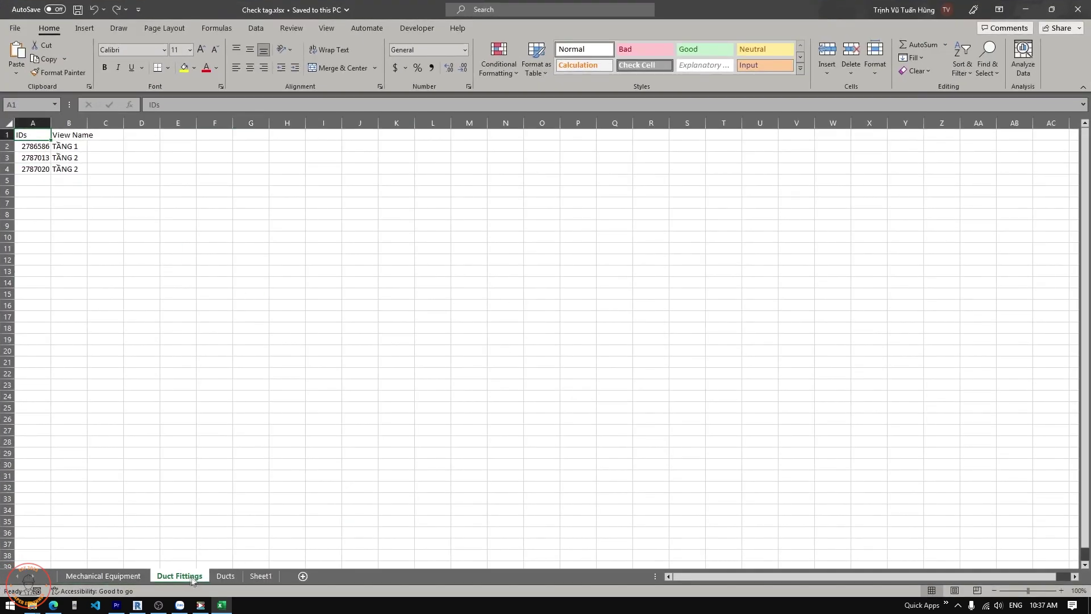
{"action": "left_click", "coordinate": [220, 577]}
{"action": "left_click", "coordinate": [108, 575]}
{"action": "left_click", "coordinate": [180, 576]}
Inspect untagged IDs and view names on the Mechanical Equipment and Ducts sheets, then return to Revit.
{"action": "left_click", "coordinate": [223, 577]}
{"action": "left_click", "coordinate": [118, 577]}
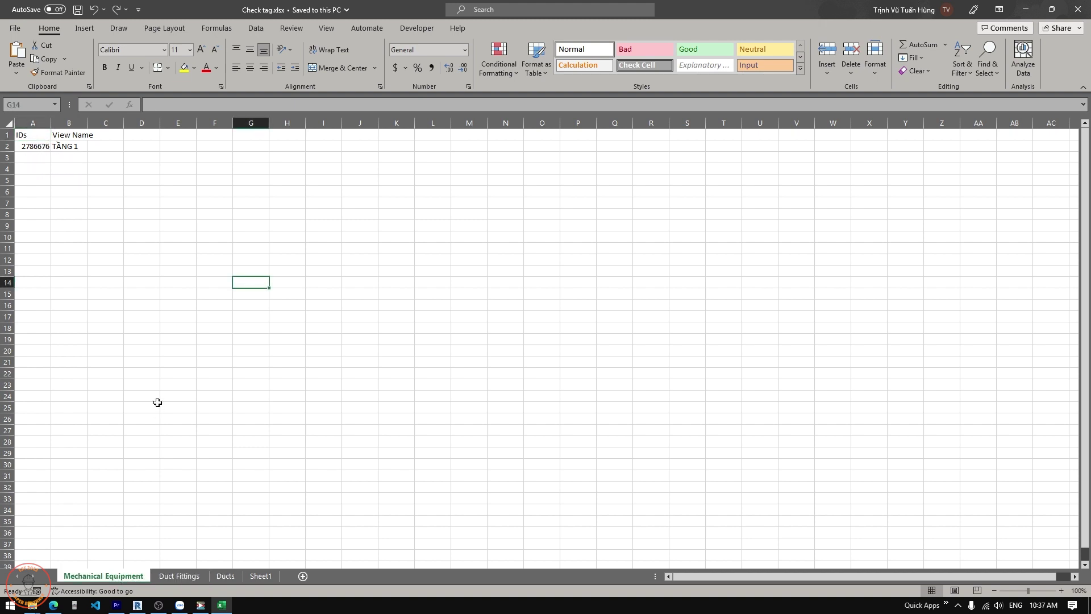
{"action": "left_click", "coordinate": [35, 147]}
{"action": "left_click", "coordinate": [91, 147]}
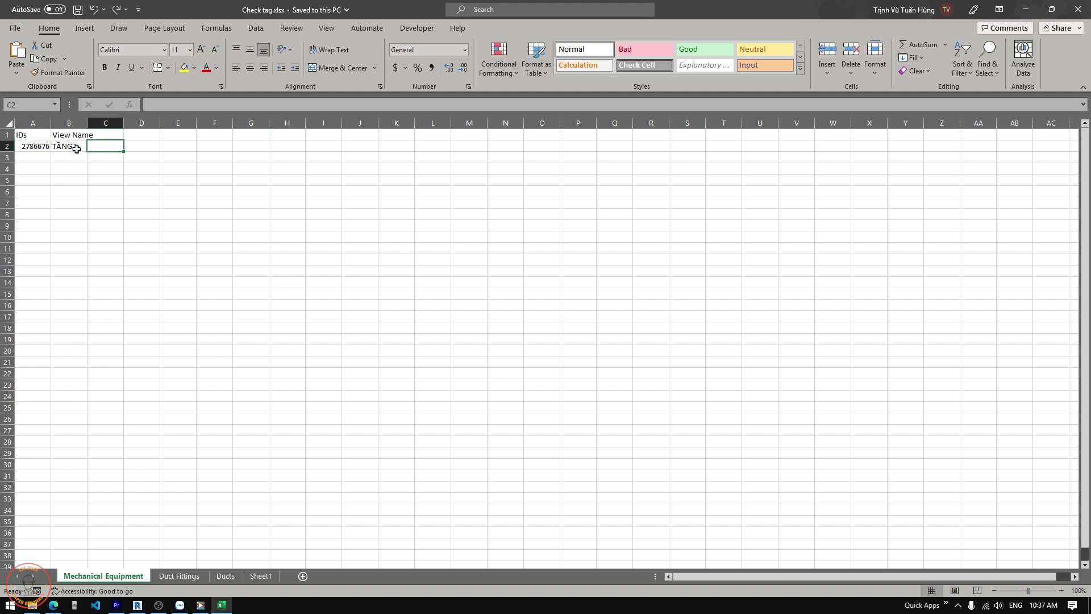
{"action": "left_click", "coordinate": [179, 575]}
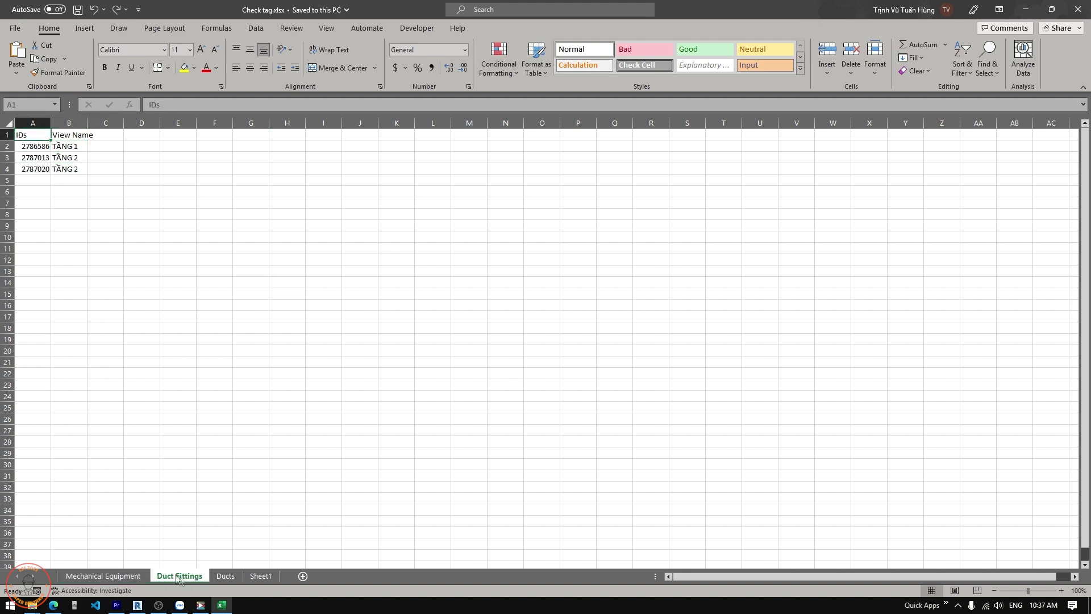
{"action": "left_click", "coordinate": [223, 576]}
{"action": "left_click_drag", "start_coordinate": [74, 157], "coordinate": [74, 180]}
{"action": "left_click", "coordinate": [170, 214]}
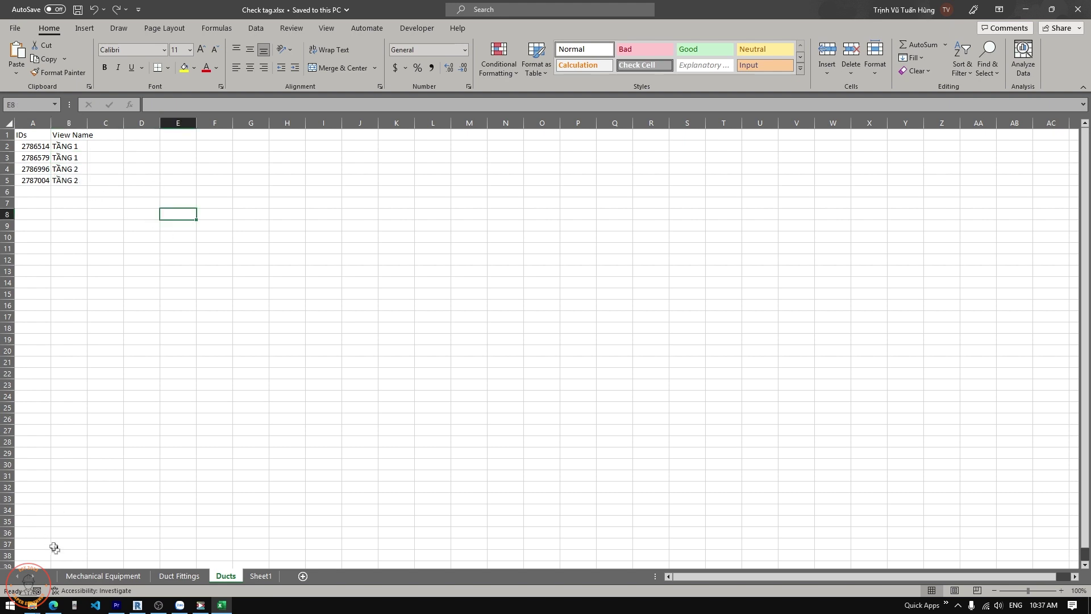
{"action": "left_click", "coordinate": [42, 149]}
{"action": "left_click", "coordinate": [214, 237]}
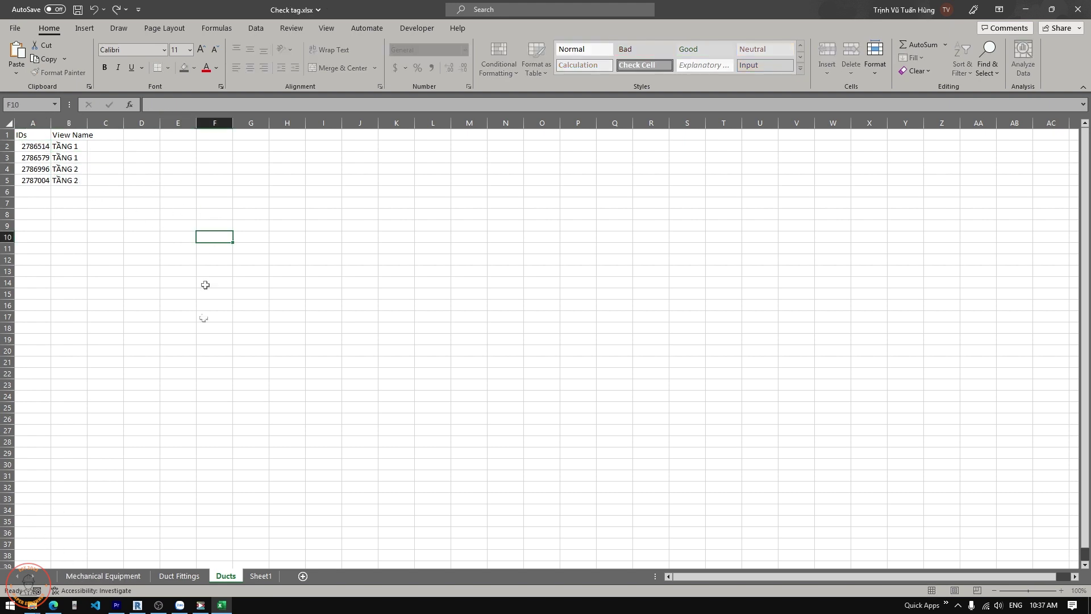
{"action": "left_click", "coordinate": [137, 605]}
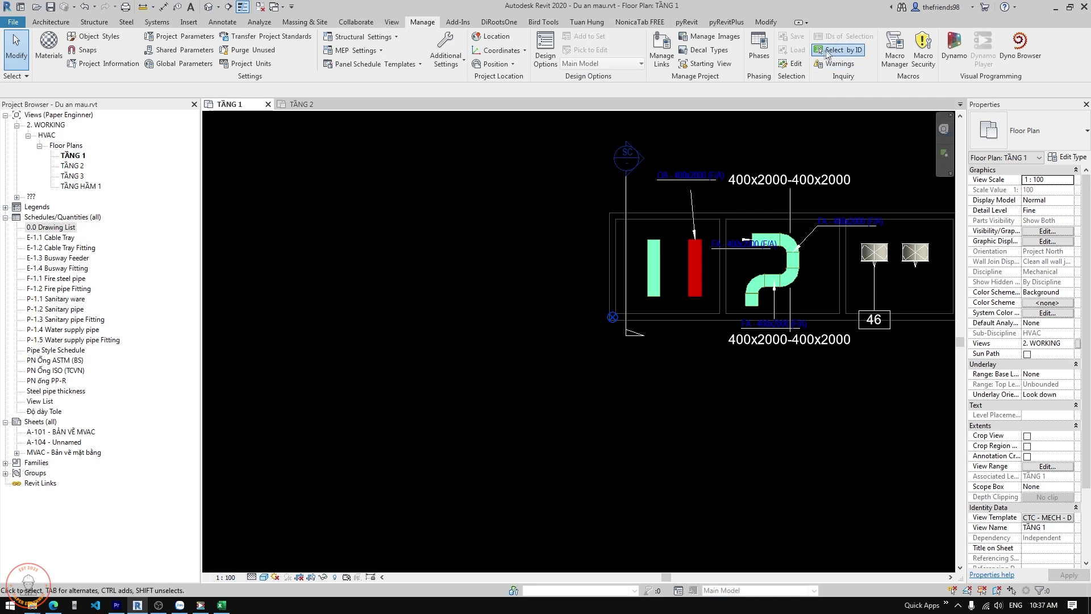
Locate element 2786514 by ID and move its FA duct tag above the green duct.
{"action": "left_click", "coordinate": [835, 50]}
{"action": "type", "text": "2786514"}
{"action": "key", "text": "Return"}
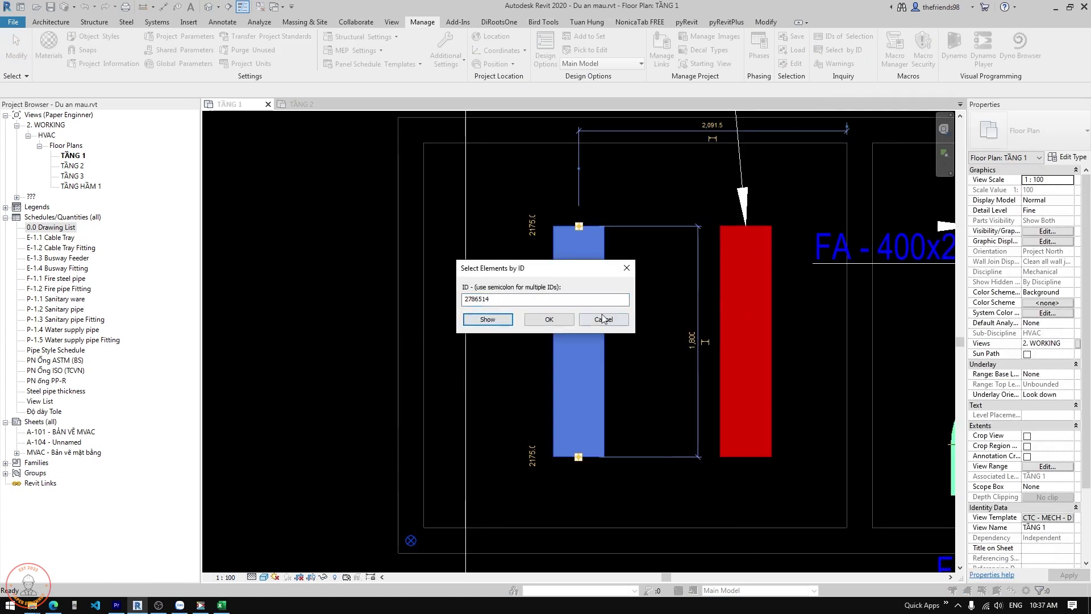
{"action": "left_click", "coordinate": [604, 319]}
{"action": "scroll", "coordinate": [575, 296], "scroll_direction": "up", "scroll_amount": 2}
{"action": "scroll", "coordinate": [576, 295], "scroll_direction": "up", "scroll_amount": 2}
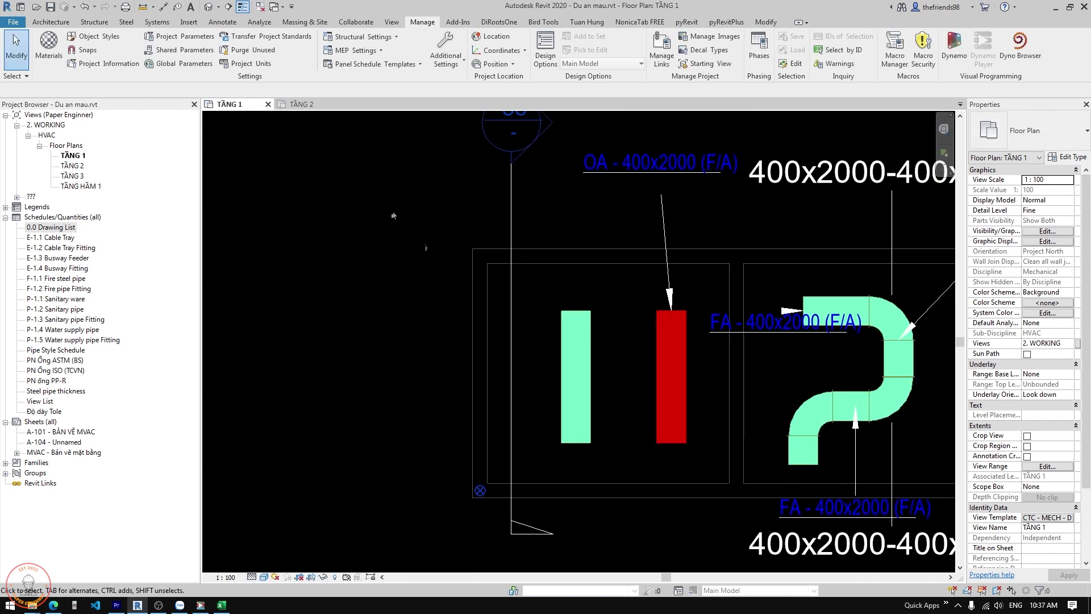
{"action": "left_click_drag", "start_coordinate": [782, 328], "coordinate": [705, 324]}
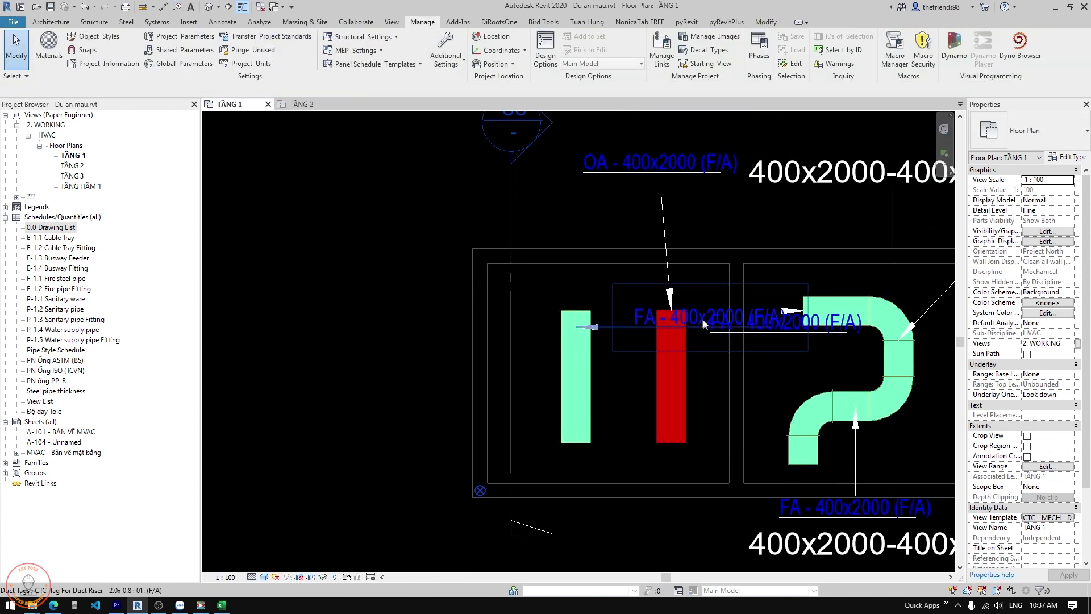
{"action": "left_click", "coordinate": [631, 311]}
{"action": "left_click_drag", "start_coordinate": [708, 347], "coordinate": [522, 275]}
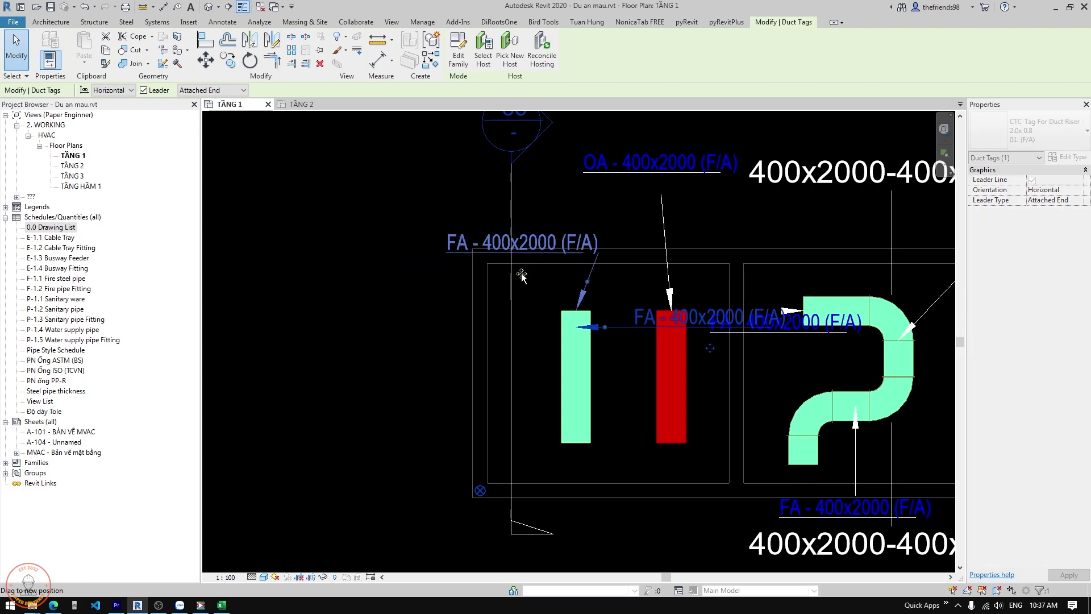
{"action": "key", "text": "Escape"}
Look up duct 2786579 with Select by ID and show it in the plan.
{"action": "left_click", "coordinate": [222, 605]}
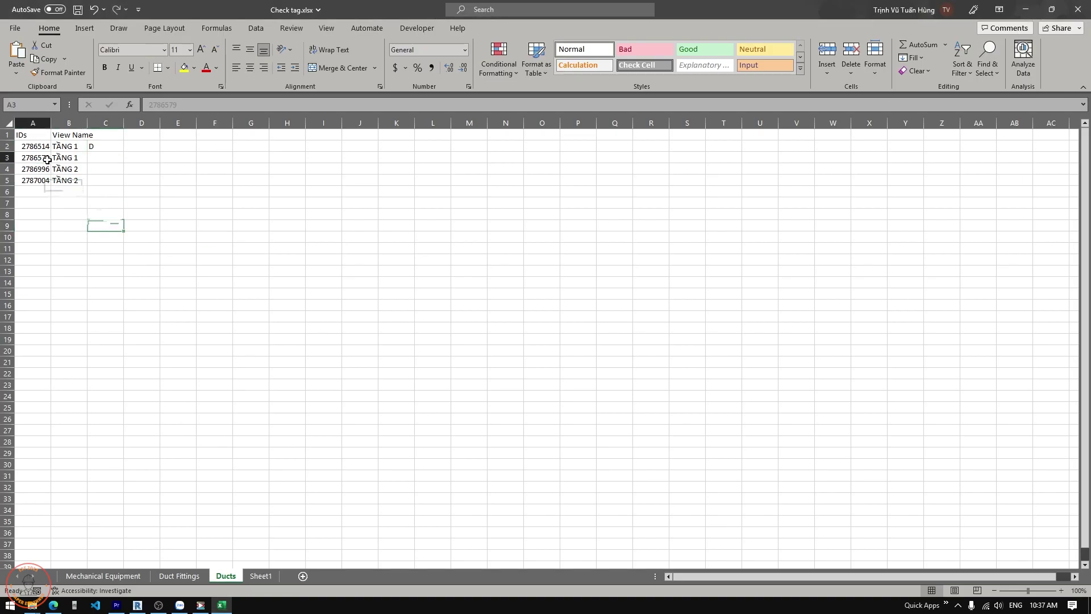
{"action": "left_click", "coordinate": [241, 311]}
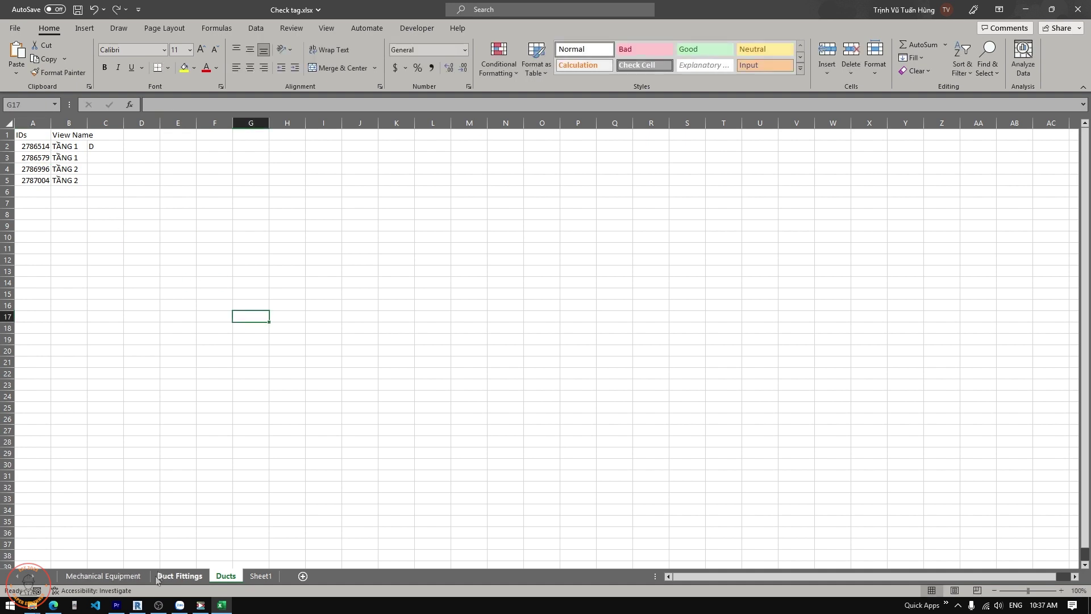
{"action": "left_click", "coordinate": [142, 608]}
{"action": "left_click", "coordinate": [839, 50]}
{"action": "type", "text": "2786579"}
{"action": "left_click", "coordinate": [489, 322]}
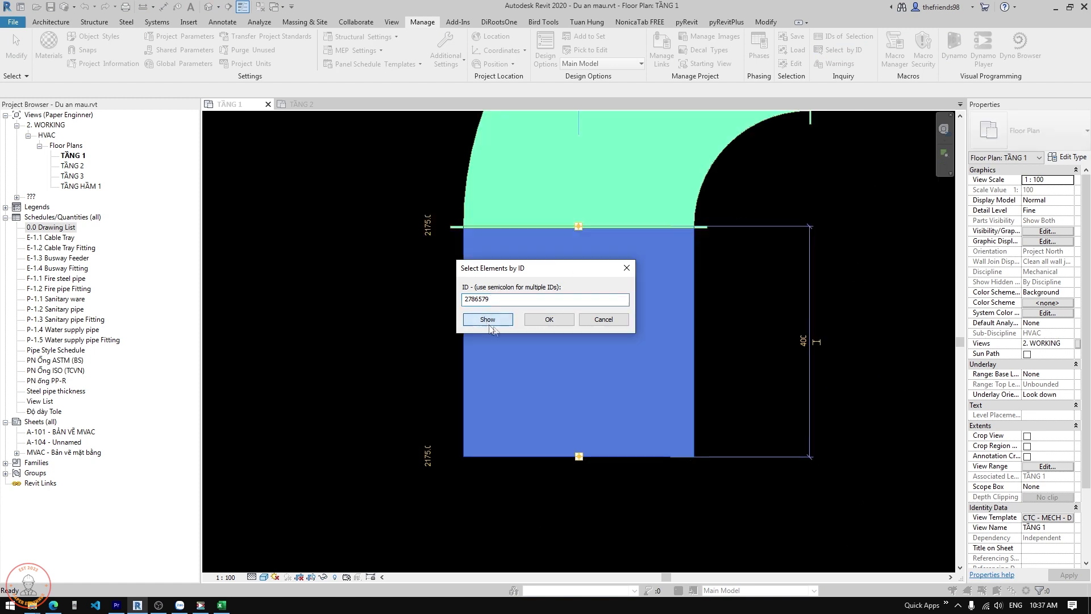
{"action": "left_click", "coordinate": [603, 319]}
{"action": "scroll", "coordinate": [577, 404], "scroll_direction": "down", "scroll_amount": 3}
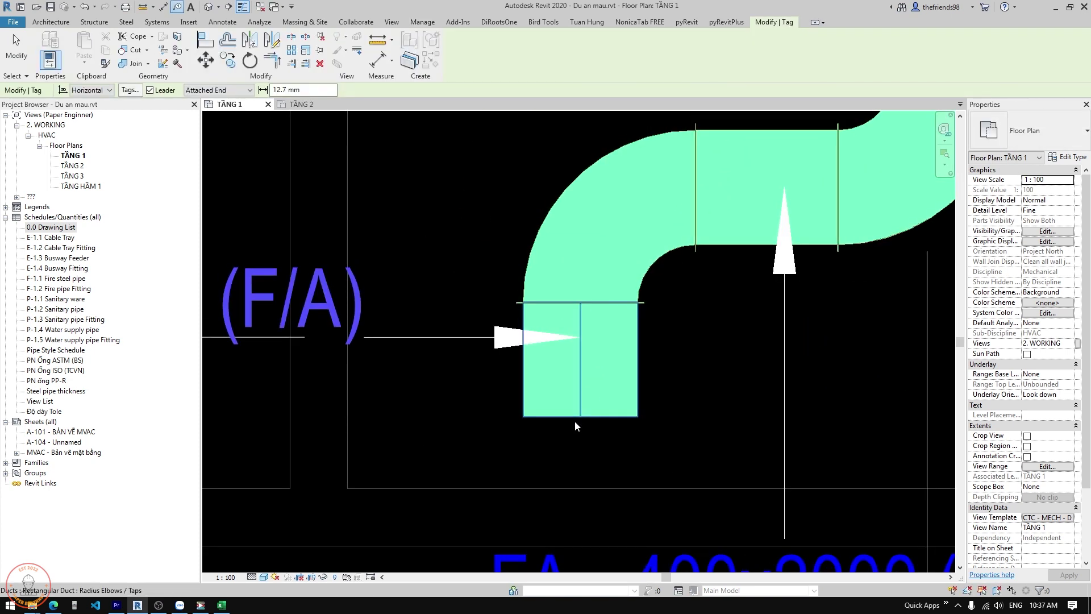
{"action": "scroll", "coordinate": [575, 426], "scroll_direction": "down", "scroll_amount": 4}
{"action": "key", "text": "Escape"}
Move the duct tag down-left, reshape its leader bend, and shift the FA tag left of the elbow.
{"action": "left_click_drag", "start_coordinate": [420, 419], "coordinate": [381, 489]}
{"action": "left_click_drag", "start_coordinate": [509, 442], "coordinate": [469, 409]}
{"action": "key", "text": "Escape"}
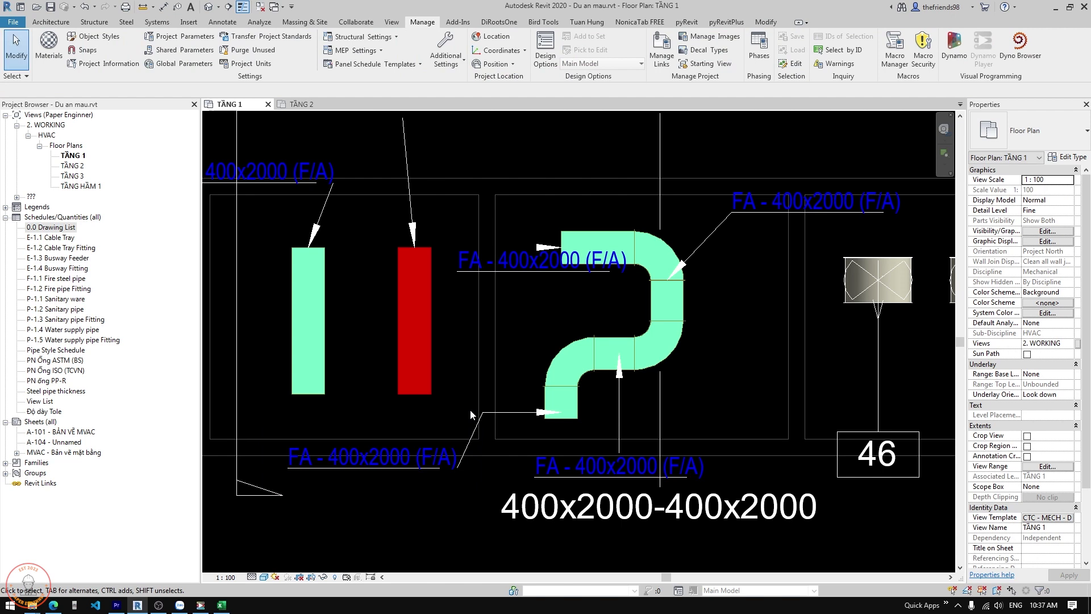
{"action": "scroll", "coordinate": [469, 409], "scroll_direction": "down", "scroll_amount": 2}
{"action": "middle_click_drag", "start_coordinate": [472, 413], "coordinate": [495, 390]}
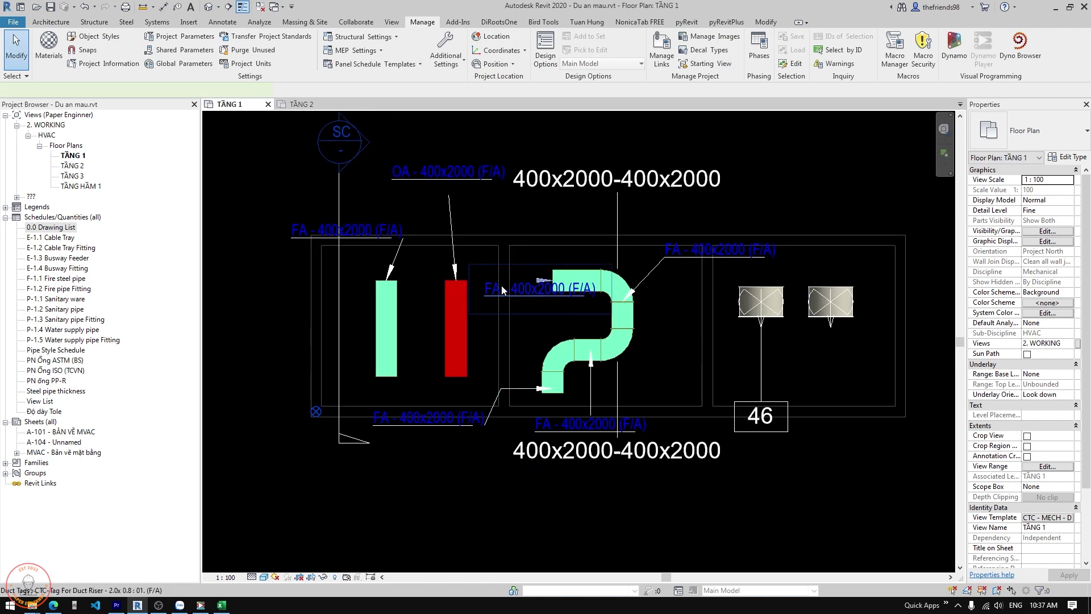
{"action": "left_click_drag", "start_coordinate": [502, 290], "coordinate": [533, 328]}
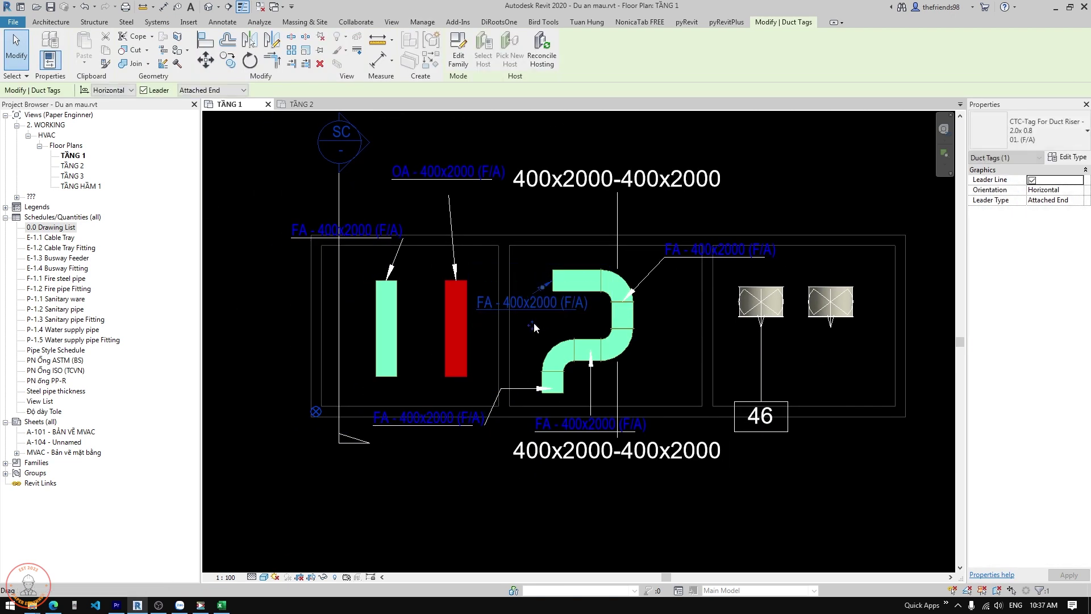
{"action": "key", "text": "Escape"}
{"action": "scroll", "coordinate": [615, 373], "scroll_direction": "down", "scroll_amount": 1}
{"action": "left_click", "coordinate": [221, 604]}
{"action": "left_click", "coordinate": [137, 604]}
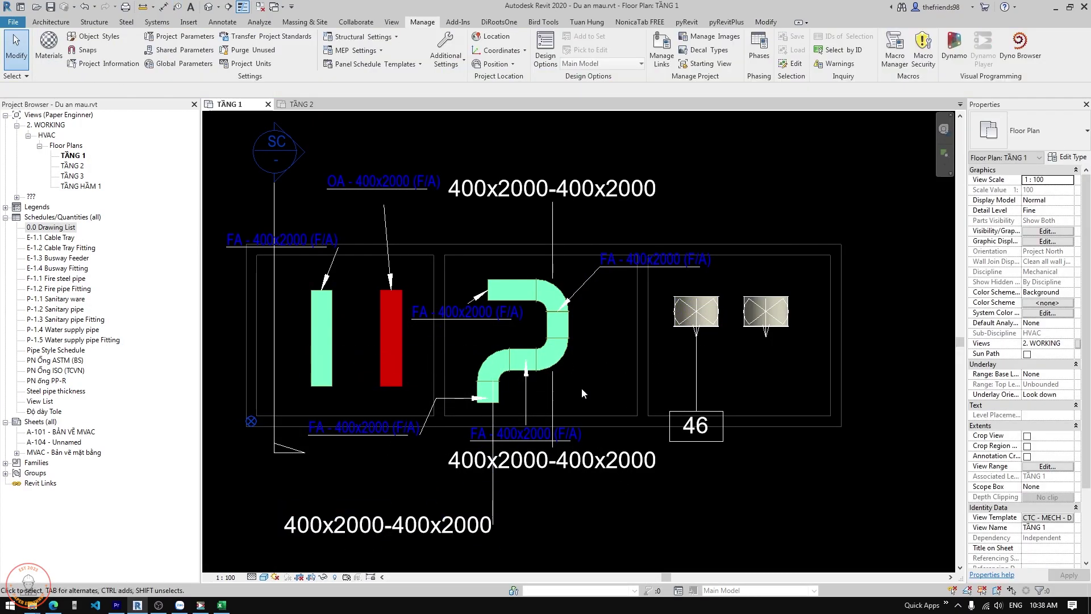
Check the Mechanical Equipment sheet IDs, open the TẦNG 1 plan, and bring up Dynamo Player.
{"action": "left_click", "coordinate": [226, 608]}
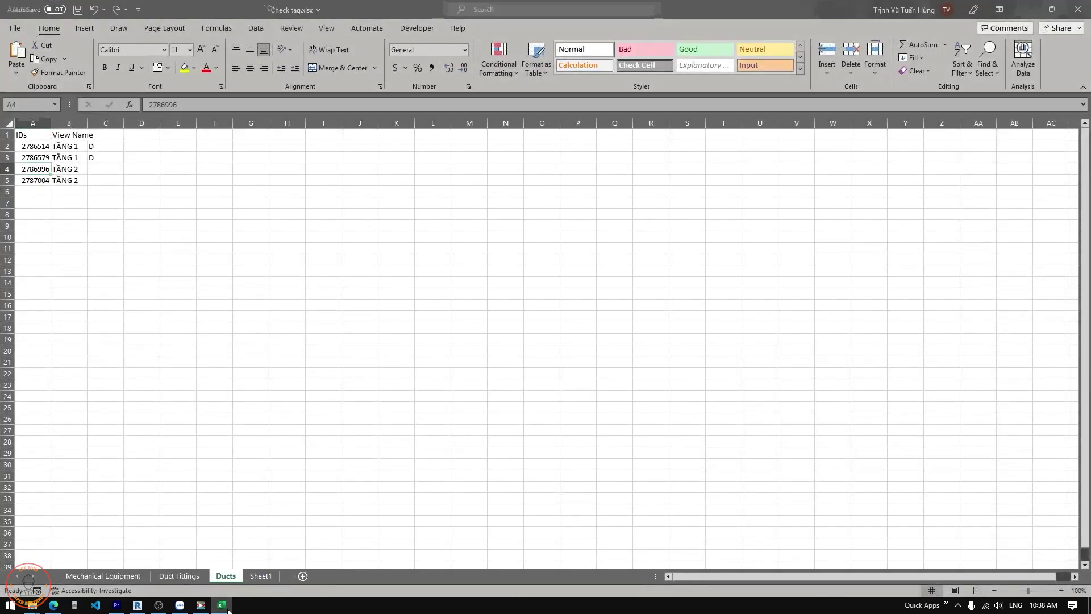
{"action": "left_click", "coordinate": [223, 605]}
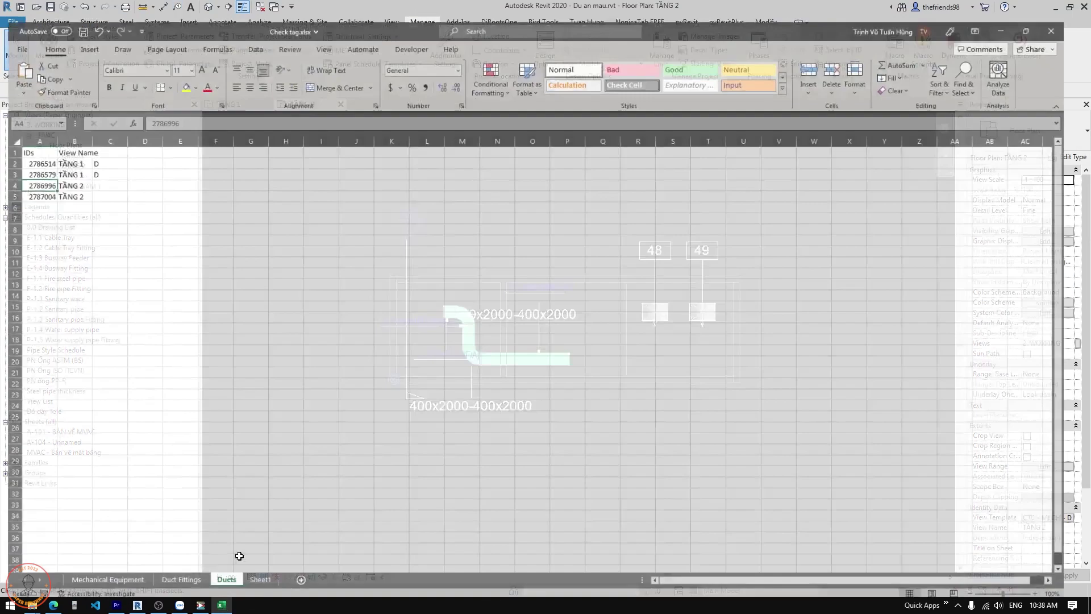
{"action": "left_click", "coordinate": [108, 578]}
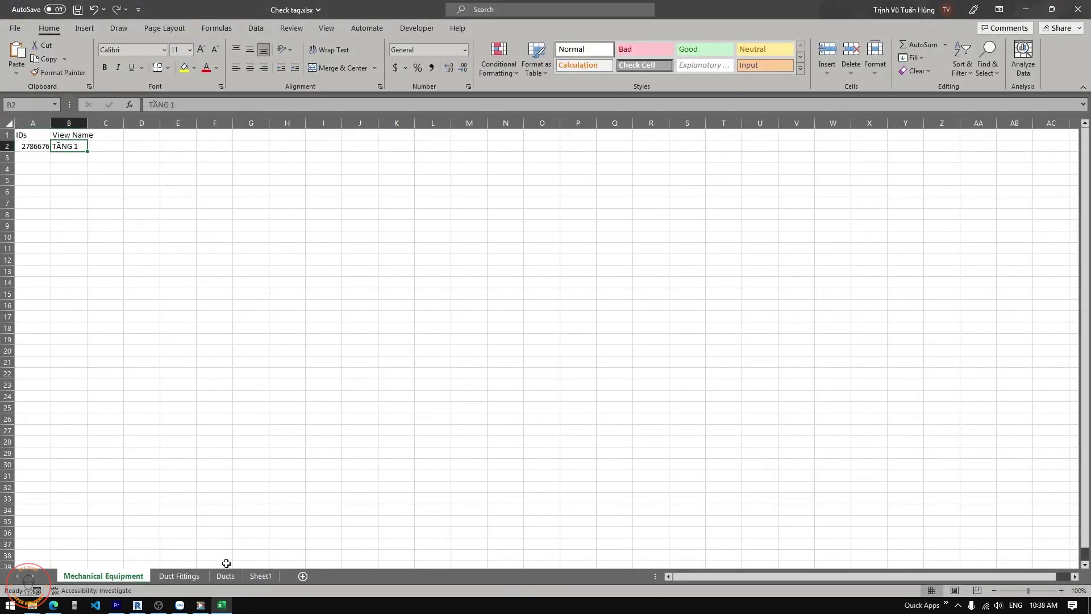
{"action": "left_click", "coordinate": [137, 605]}
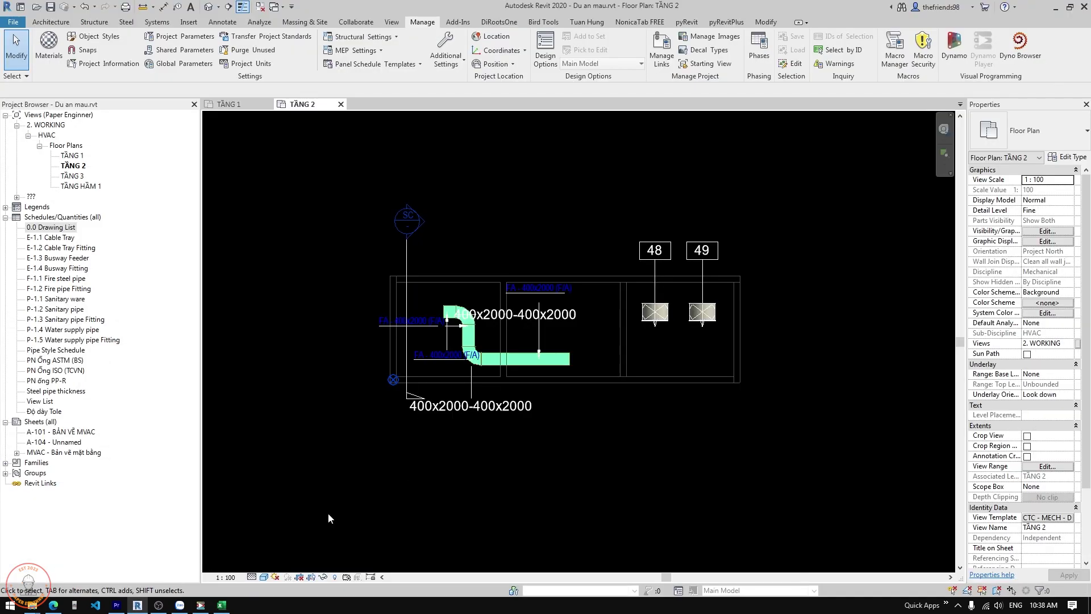
{"action": "left_click", "coordinate": [250, 105]}
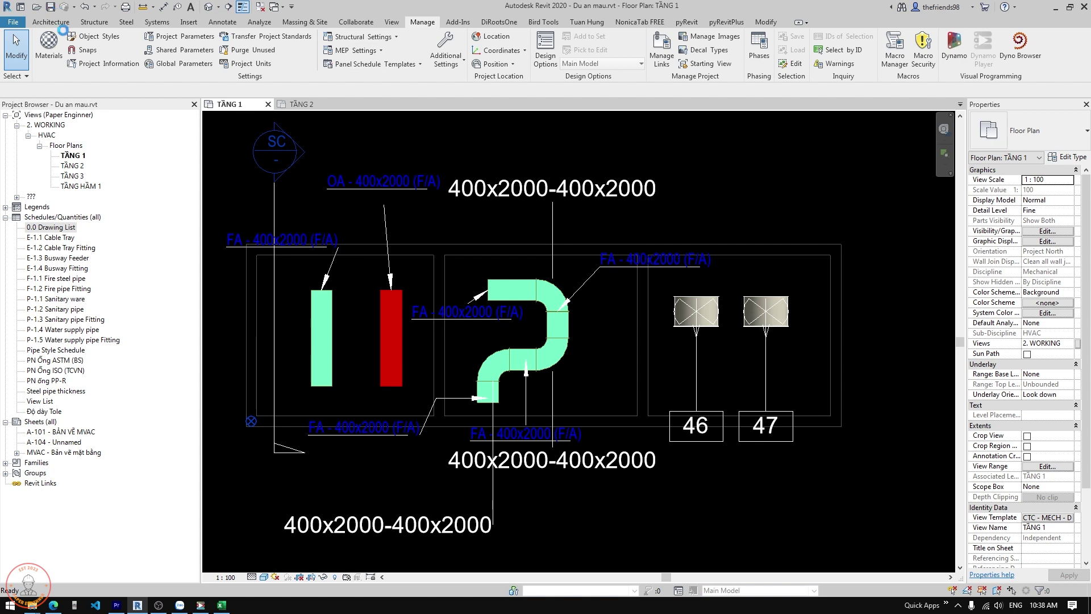
{"action": "left_click", "coordinate": [200, 605]}
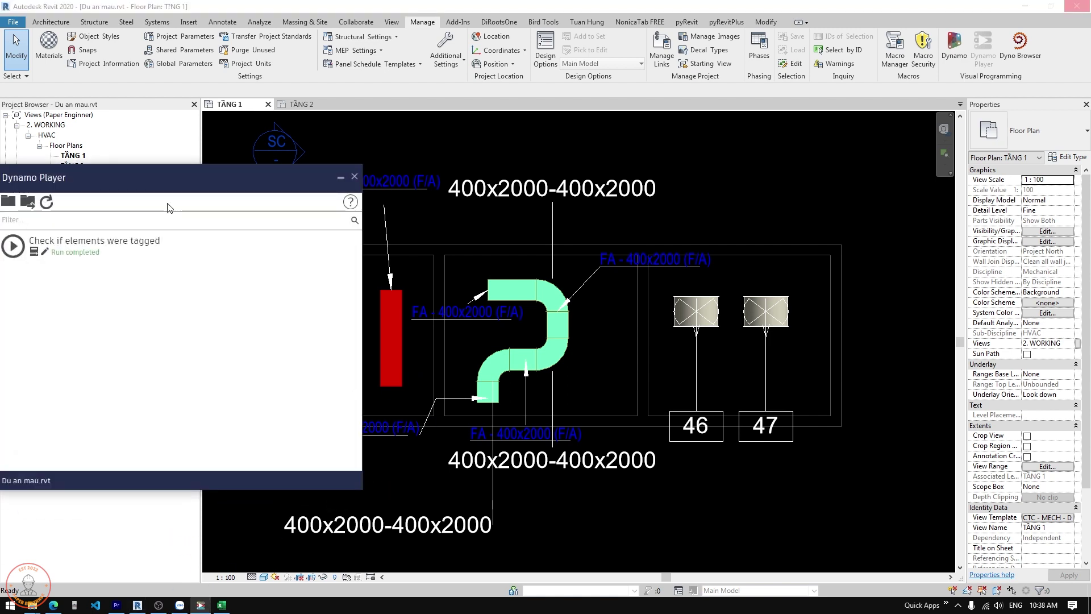
Rerun the tag-check script and choose Mechanical Equipment Tags as the tag type.
{"action": "left_click_drag", "start_coordinate": [170, 174], "coordinate": [526, 108]}
{"action": "left_click", "coordinate": [379, 182]}
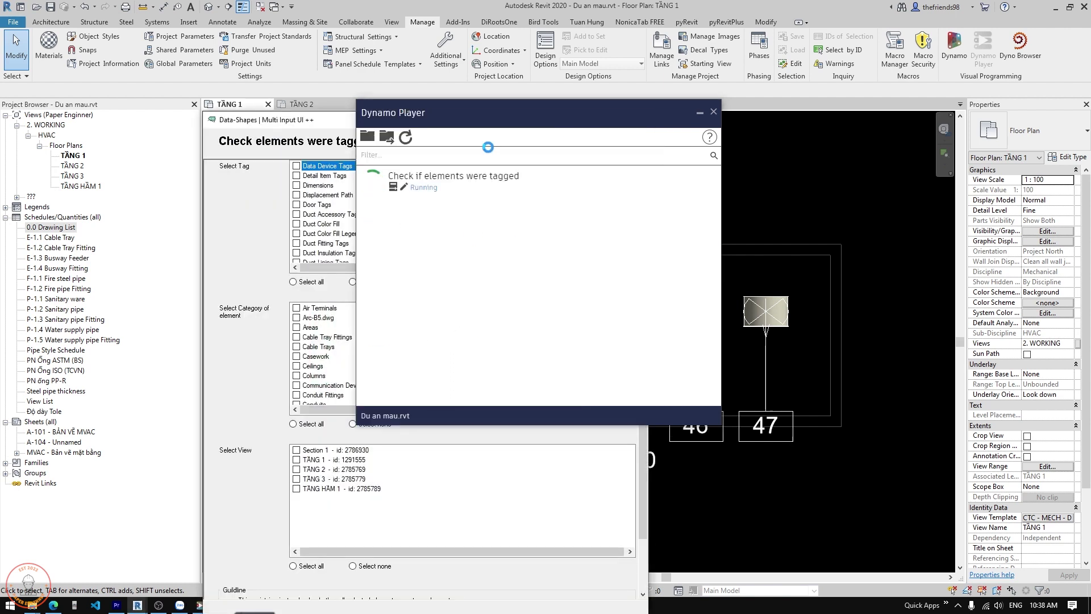
{"action": "left_click_drag", "start_coordinate": [660, 114], "coordinate": [864, 114]}
{"action": "left_click", "coordinate": [314, 196]}
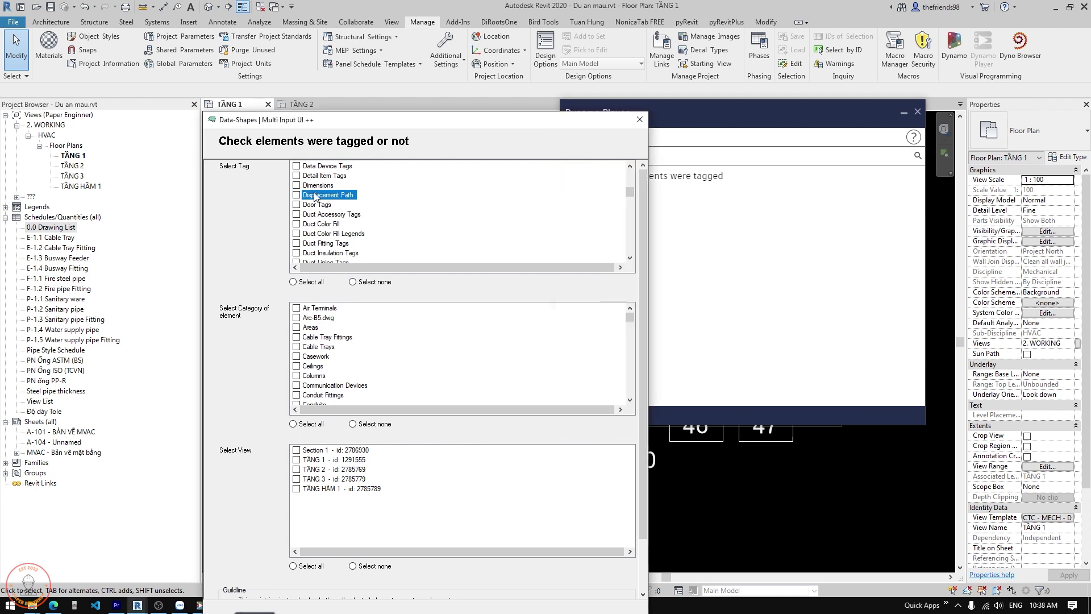
{"action": "left_click", "coordinate": [307, 225]}
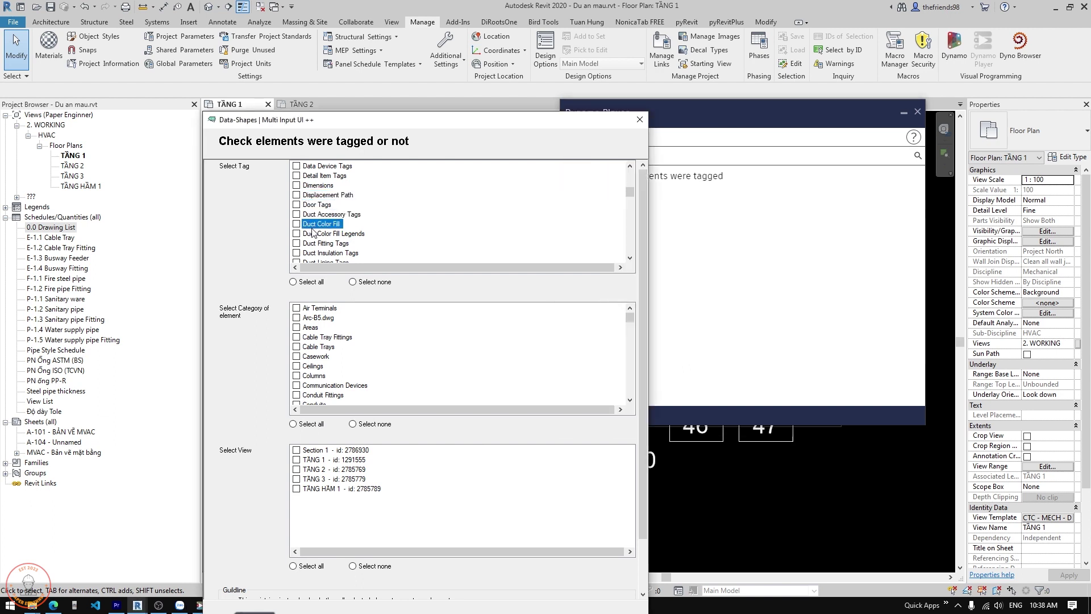
{"action": "left_click", "coordinate": [313, 244]}
{"action": "scroll", "coordinate": [301, 239], "scroll_direction": "down", "scroll_amount": 3}
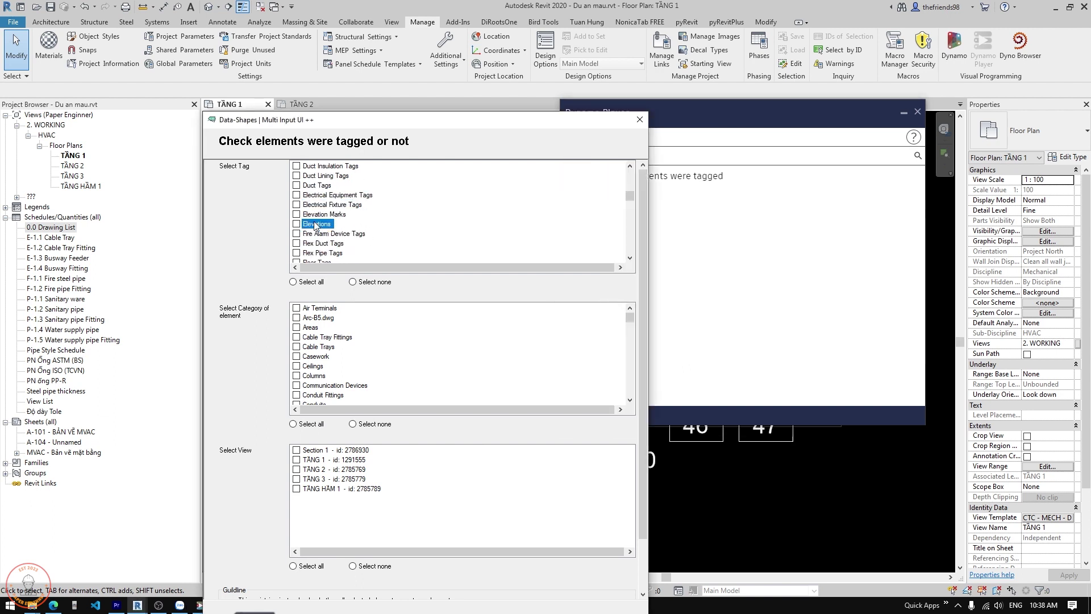
{"action": "left_click", "coordinate": [308, 179]}
{"action": "scroll", "coordinate": [308, 182], "scroll_direction": "down", "scroll_amount": 10}
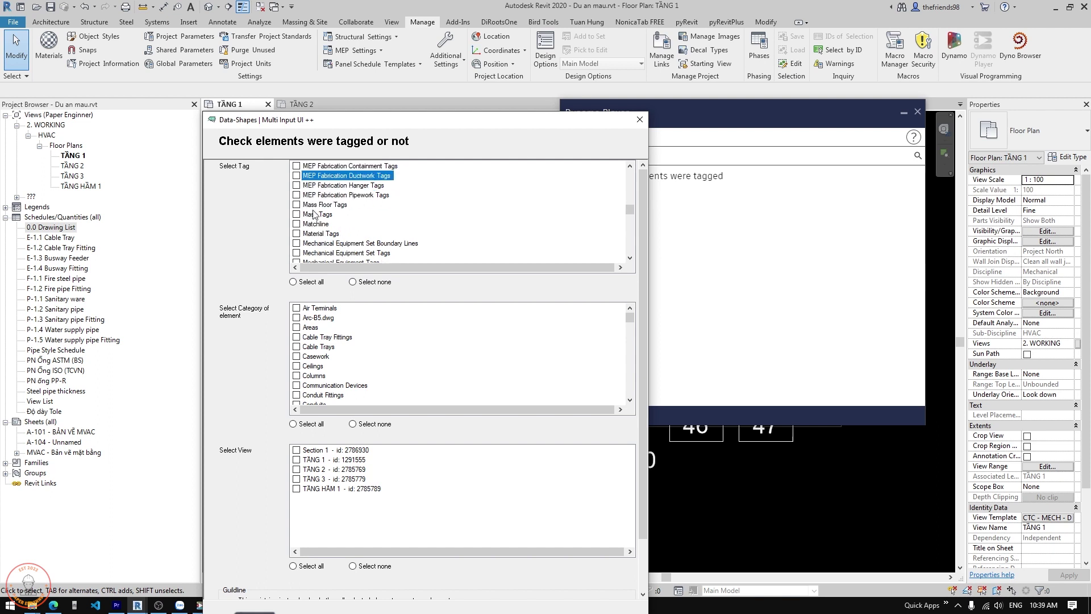
{"action": "left_click", "coordinate": [327, 185]}
{"action": "left_click", "coordinate": [338, 208]}
{"action": "scroll", "coordinate": [369, 230], "scroll_direction": "down", "scroll_amount": 3}
{"action": "scroll", "coordinate": [340, 341], "scroll_direction": "down", "scroll_amount": 13}
Select the Mechanical Equipment category and views TẦNG 1 and TẦNG 2, then submit.
{"action": "left_click", "coordinate": [297, 356]}
{"action": "left_click", "coordinate": [296, 459]}
{"action": "left_click", "coordinate": [296, 469]}
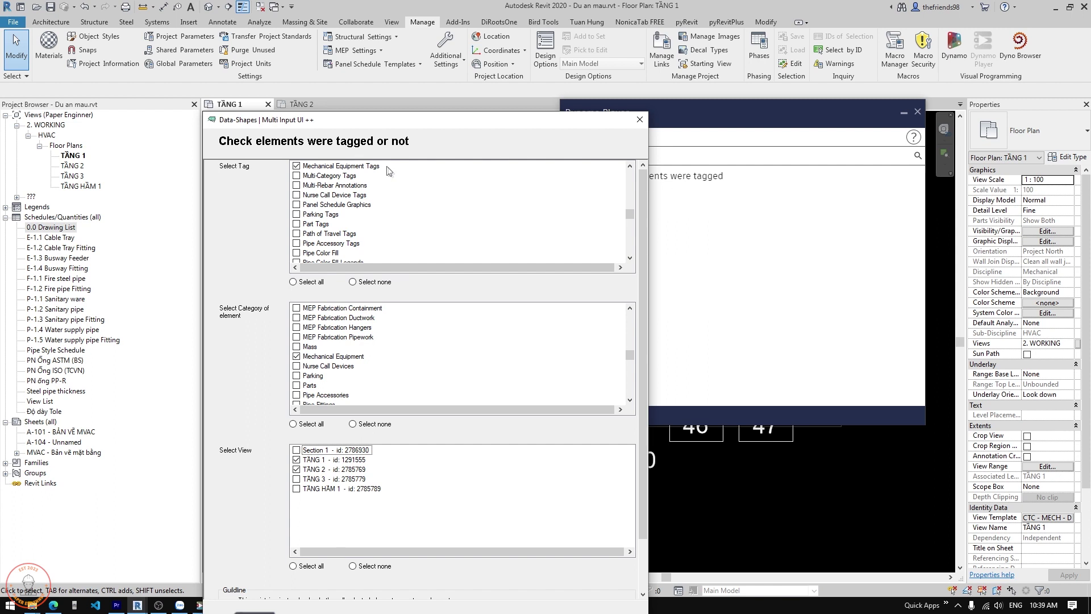
{"action": "scroll", "coordinate": [478, 506], "scroll_direction": "down", "scroll_amount": 3}
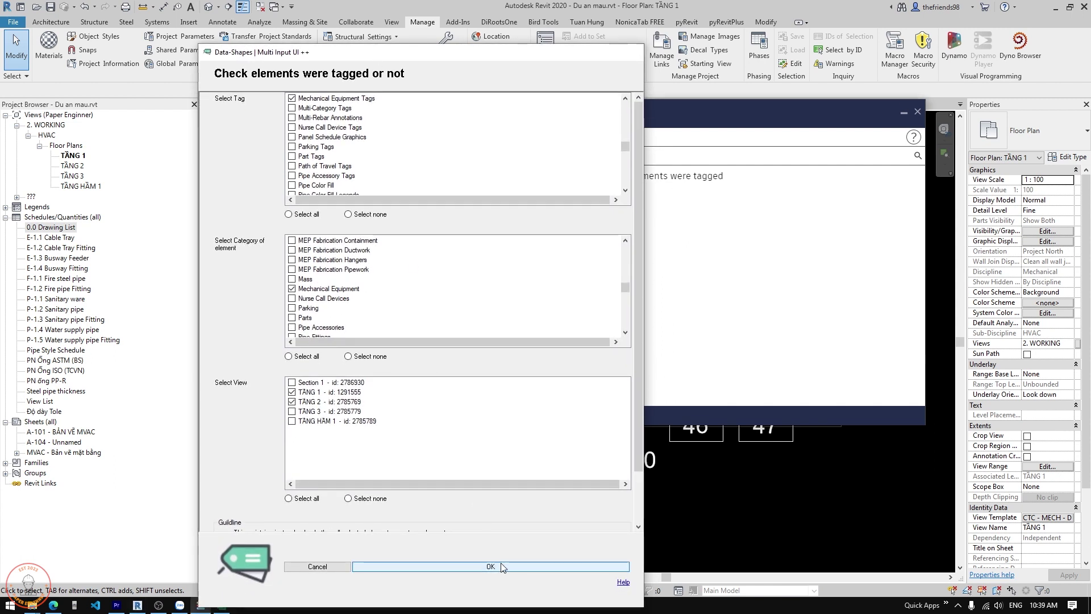
{"action": "left_click", "coordinate": [491, 568]}
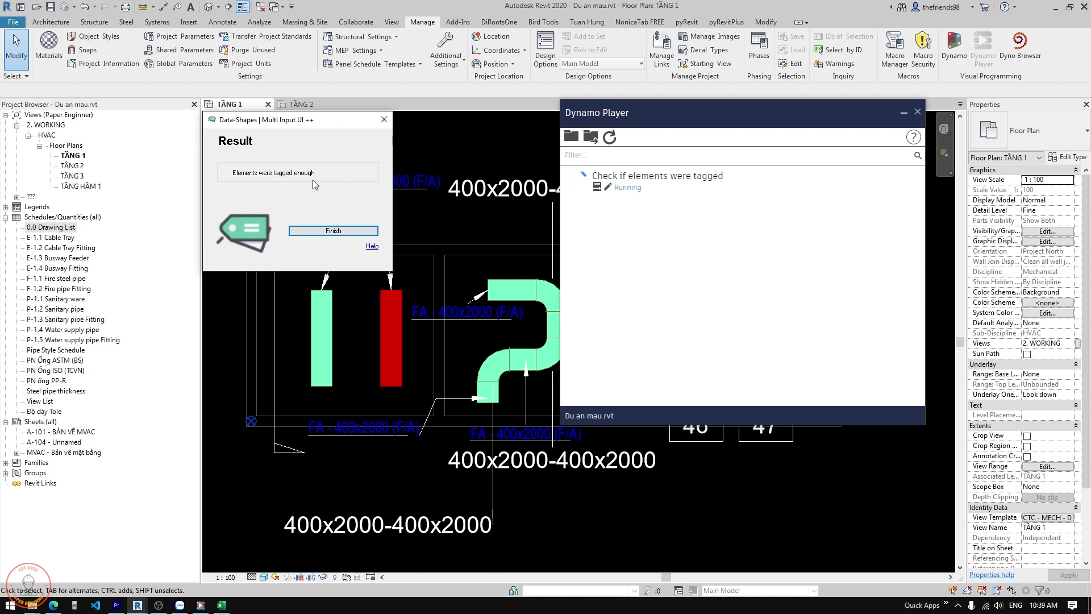
Acknowledge the tag-check result and close Dynamo Player, leaving Check if elements were tagged.dyn open.
{"action": "left_click", "coordinate": [325, 232]}
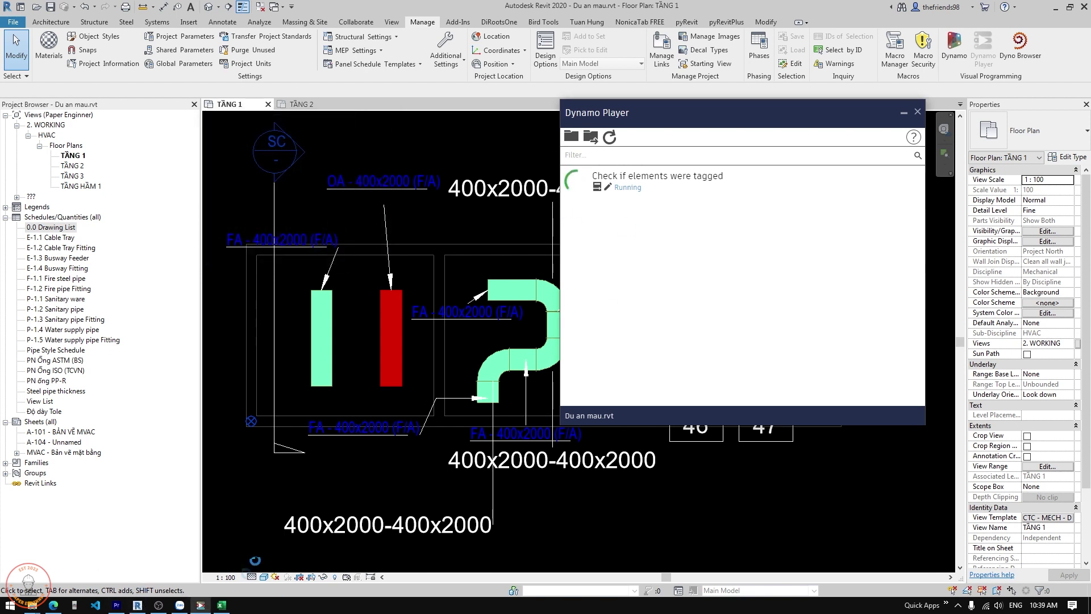
{"action": "scroll", "coordinate": [313, 467], "scroll_direction": "down", "scroll_amount": 2}
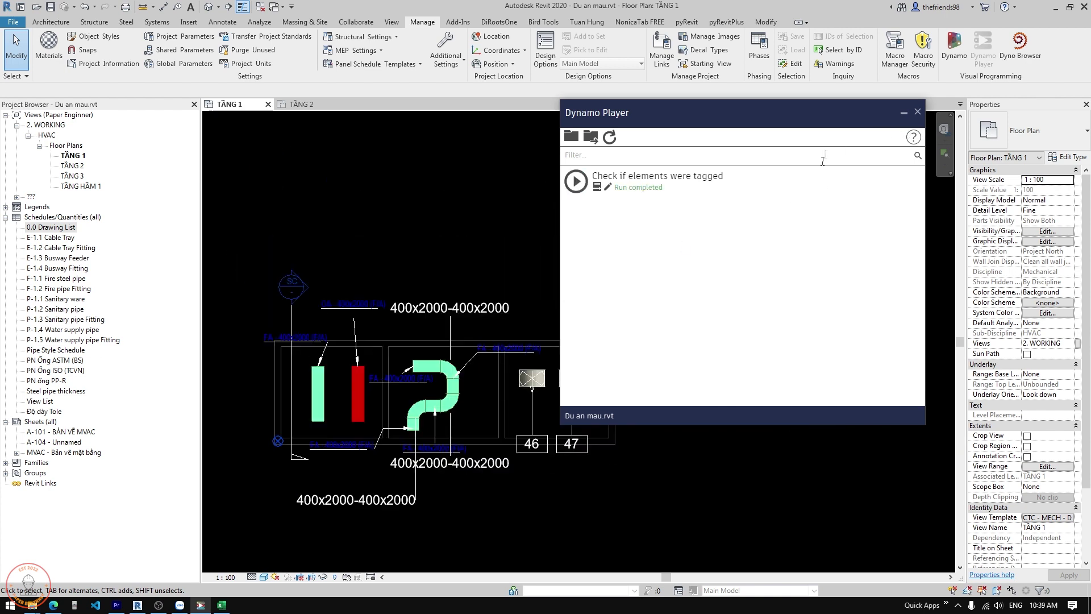
{"action": "left_click", "coordinate": [918, 111]}
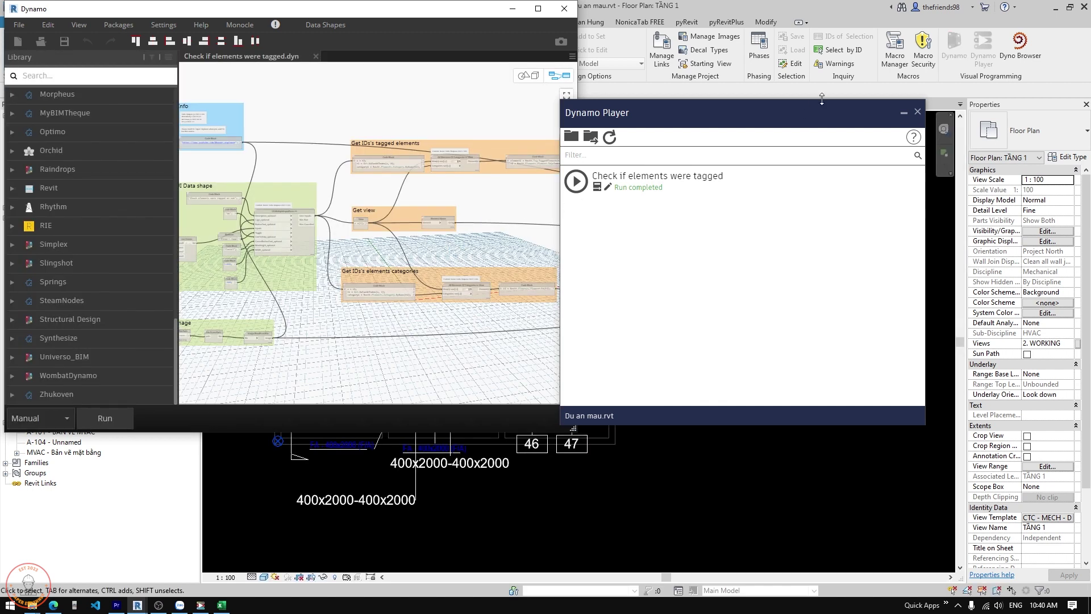
{"action": "left_click", "coordinate": [899, 111]}
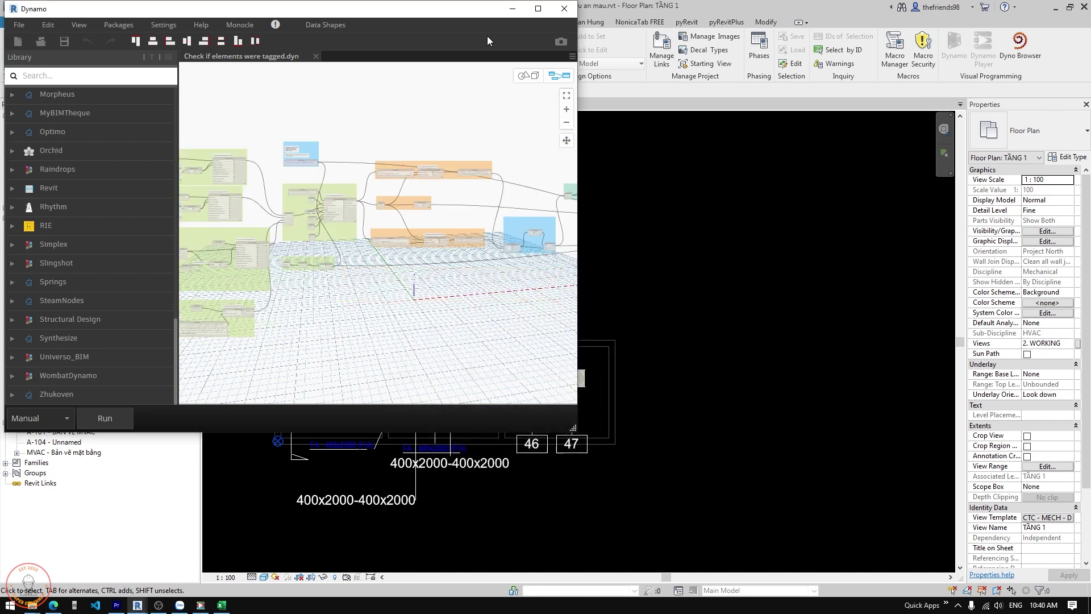
{"action": "left_click", "coordinate": [535, 9]}
{"action": "scroll", "coordinate": [377, 229], "scroll_direction": "down", "scroll_amount": 3}
{"action": "scroll", "coordinate": [468, 237], "scroll_direction": "up", "scroll_amount": 5}
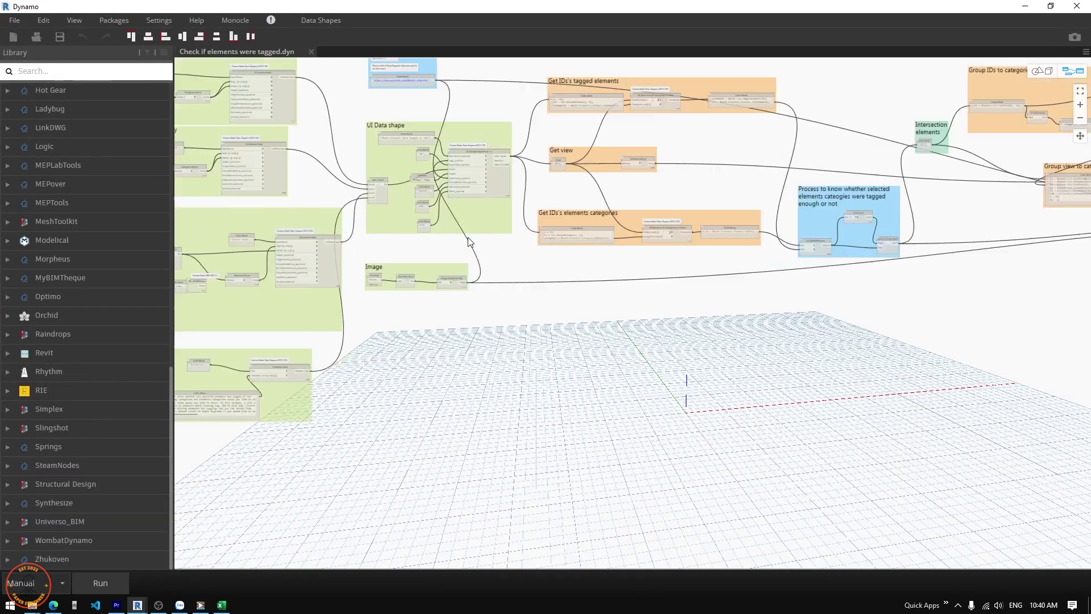
{"action": "scroll", "coordinate": [685, 292], "scroll_direction": "up", "scroll_amount": 2}
{"action": "scroll", "coordinate": [555, 268], "scroll_direction": "up", "scroll_amount": 2}
{"action": "scroll", "coordinate": [549, 267], "scroll_direction": "down", "scroll_amount": 1}
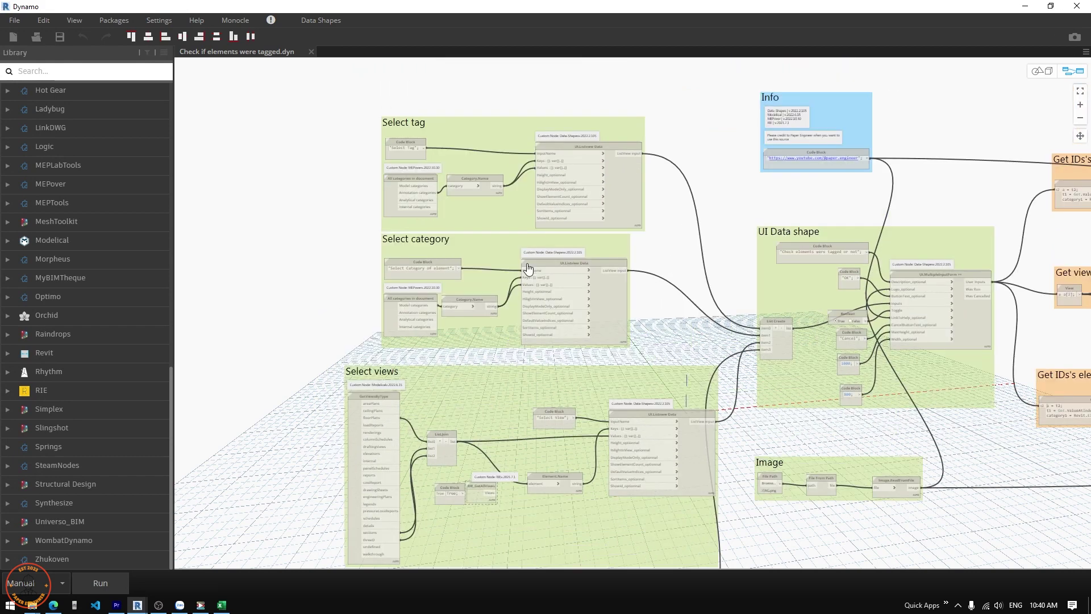
{"action": "scroll", "coordinate": [518, 239], "scroll_direction": "up", "scroll_amount": 3}
{"action": "scroll", "coordinate": [468, 215], "scroll_direction": "down", "scroll_amount": 2}
{"action": "scroll", "coordinate": [515, 213], "scroll_direction": "down", "scroll_amount": 2}
{"action": "scroll", "coordinate": [515, 212], "scroll_direction": "down", "scroll_amount": 1}
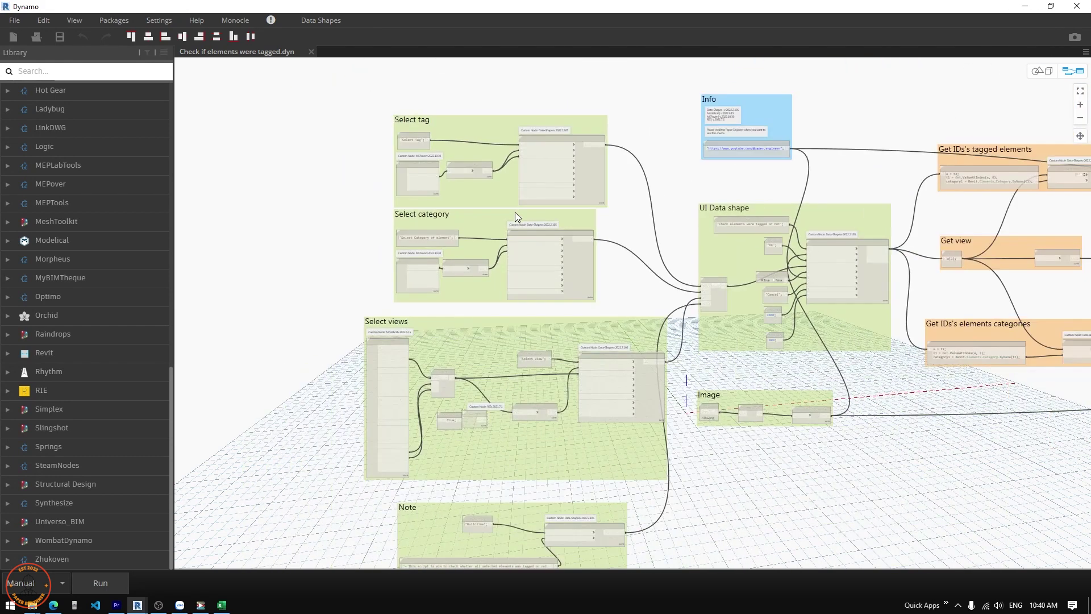
{"action": "scroll", "coordinate": [654, 255], "scroll_direction": "down", "scroll_amount": 2}
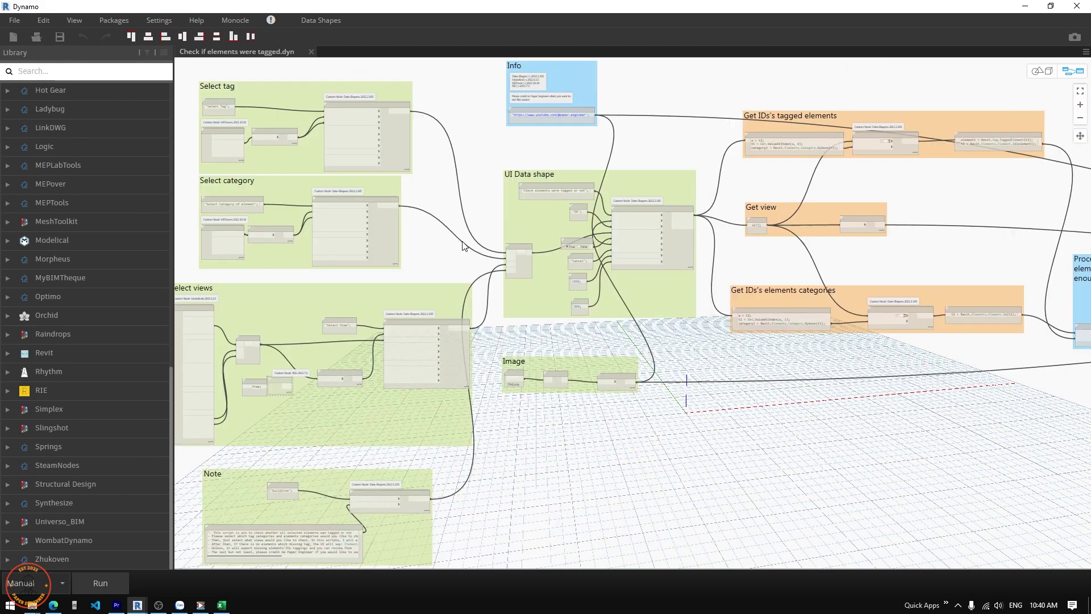
{"action": "scroll", "coordinate": [557, 197], "scroll_direction": "up", "scroll_amount": 2}
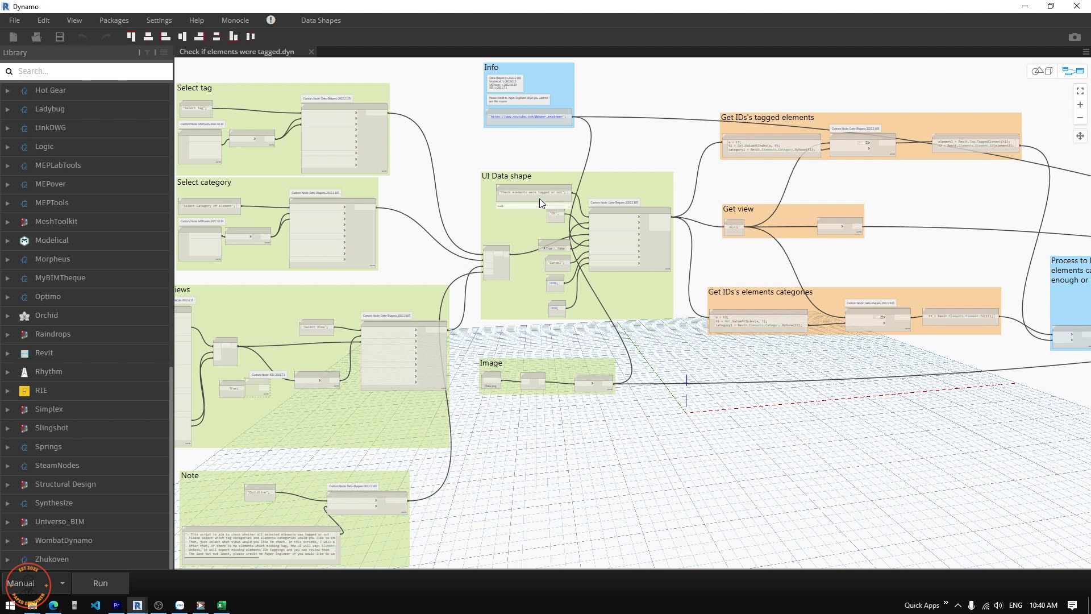
{"action": "scroll", "coordinate": [447, 229], "scroll_direction": "up", "scroll_amount": 1}
{"action": "scroll", "coordinate": [447, 230], "scroll_direction": "up", "scroll_amount": 1}
{"action": "scroll", "coordinate": [392, 168], "scroll_direction": "up", "scroll_amount": 2}
{"action": "scroll", "coordinate": [369, 163], "scroll_direction": "up", "scroll_amount": 3}
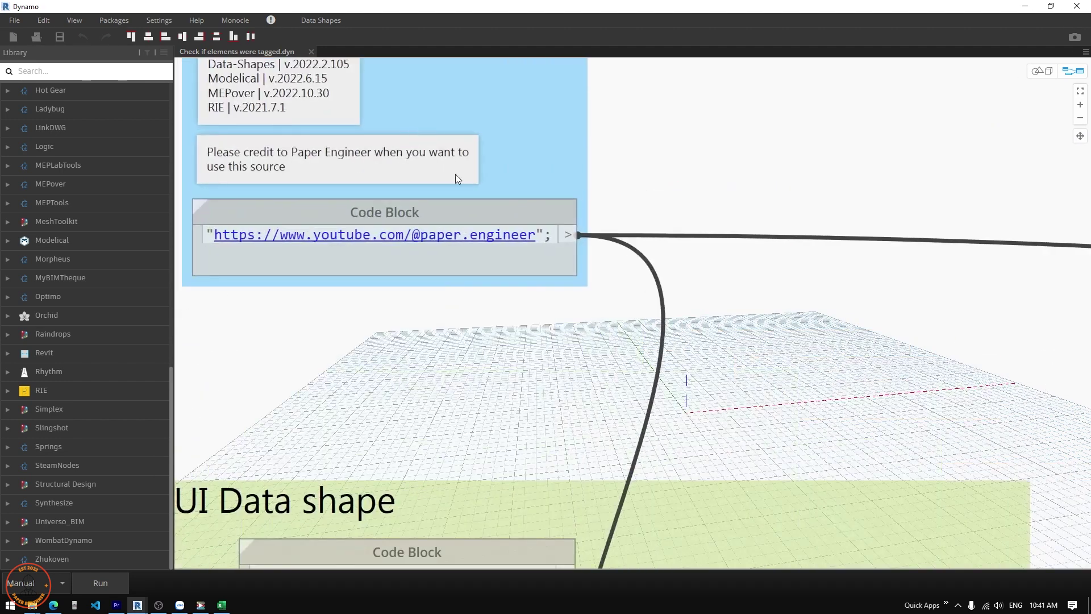
{"action": "middle_click_drag", "start_coordinate": [456, 174], "coordinate": [503, 209]}
{"action": "left_click", "coordinate": [514, 260]}
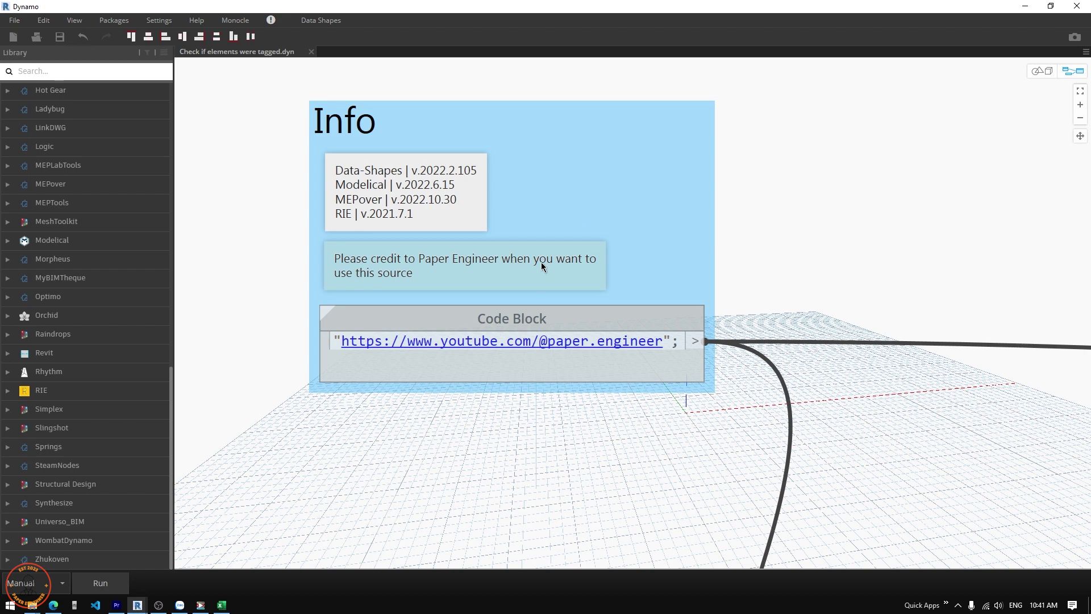
{"action": "scroll", "coordinate": [740, 302], "scroll_direction": "down", "scroll_amount": 1}
{"action": "scroll", "coordinate": [741, 302], "scroll_direction": "down", "scroll_amount": 3}
{"action": "scroll", "coordinate": [435, 269], "scroll_direction": "down", "scroll_amount": 2}
{"action": "middle_click_drag", "start_coordinate": [995, 273], "coordinate": [429, 254]}
{"action": "scroll", "coordinate": [717, 200], "scroll_direction": "down", "scroll_amount": 3}
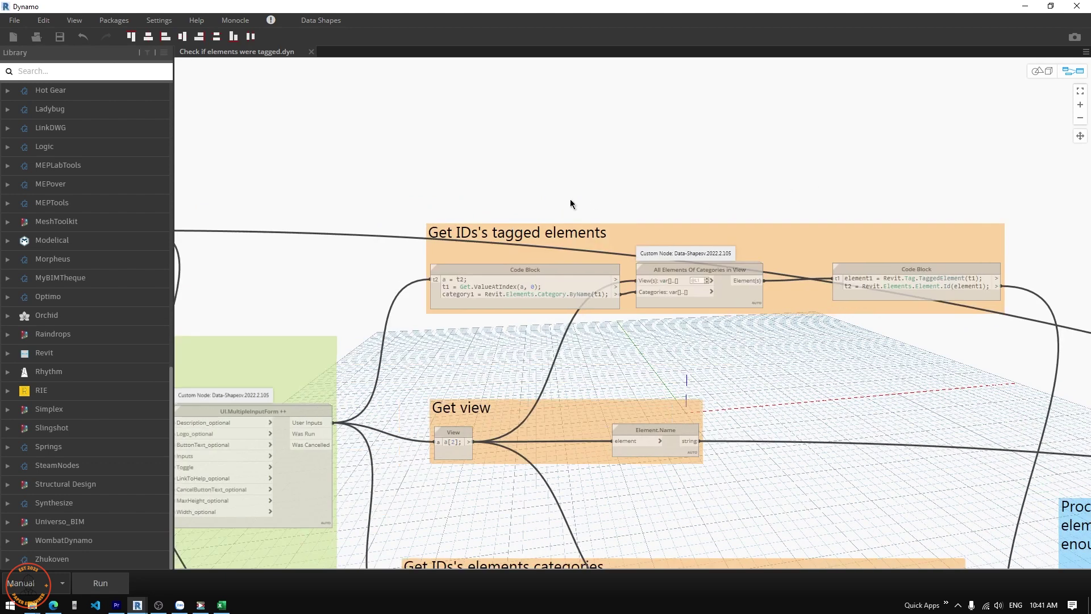
{"action": "middle_click_drag", "start_coordinate": [571, 199], "coordinate": [583, 220]}
{"action": "scroll", "coordinate": [543, 219], "scroll_direction": "up", "scroll_amount": 3}
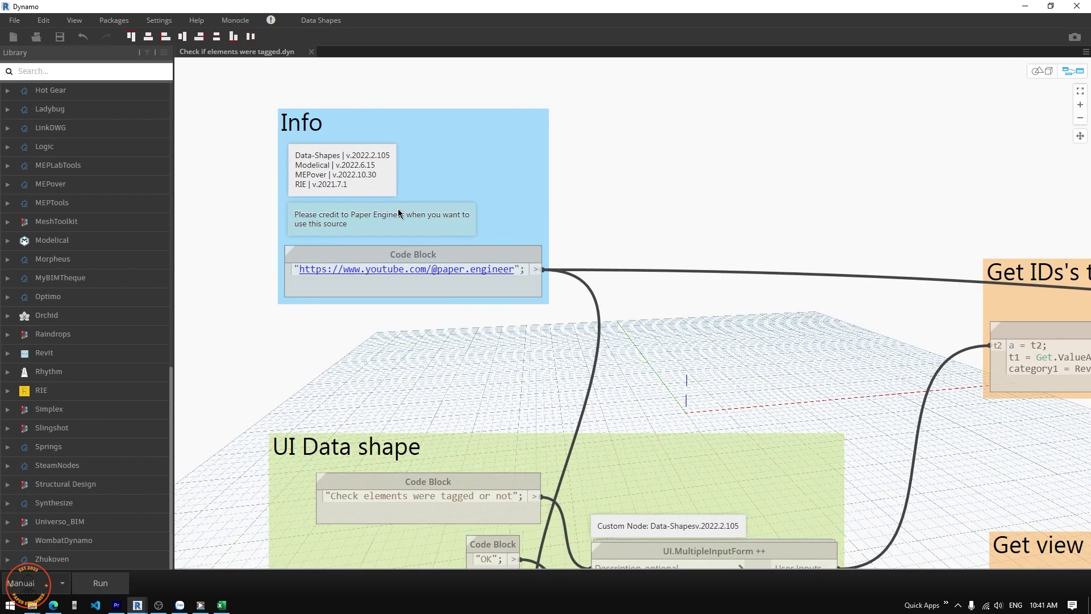
{"action": "scroll", "coordinate": [399, 210], "scroll_direction": "down", "scroll_amount": 3}
{"action": "scroll", "coordinate": [469, 264], "scroll_direction": "down", "scroll_amount": 2}
{"action": "scroll", "coordinate": [469, 264], "scroll_direction": "up", "scroll_amount": 2}
{"action": "scroll", "coordinate": [291, 249], "scroll_direction": "down", "scroll_amount": 1}
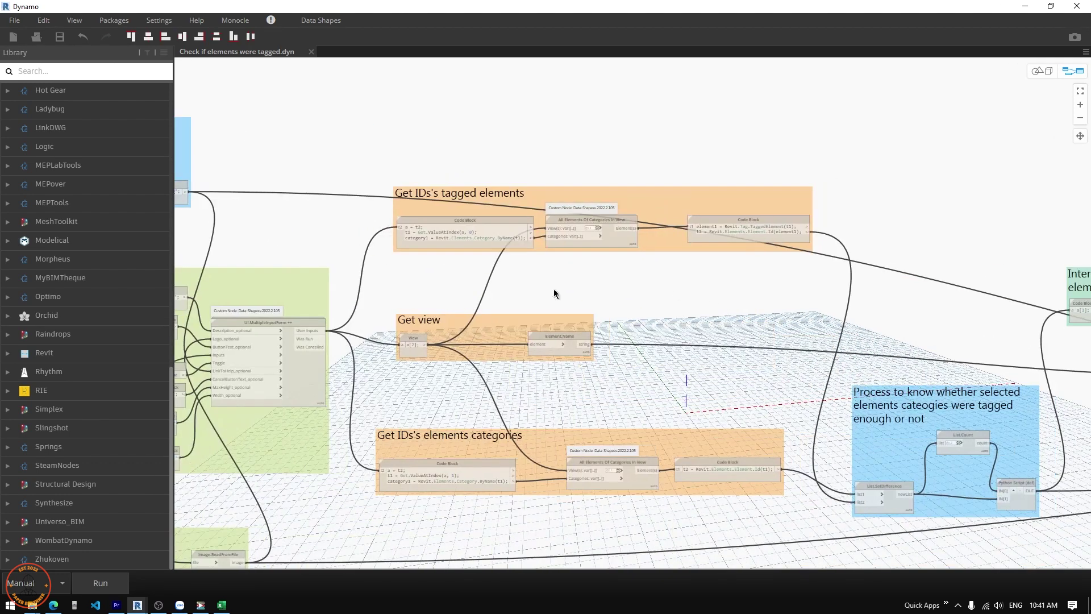
{"action": "middle_click_drag", "start_coordinate": [553, 289], "coordinate": [671, 336]}
{"action": "scroll", "coordinate": [495, 307], "scroll_direction": "up", "scroll_amount": 3}
{"action": "scroll", "coordinate": [494, 307], "scroll_direction": "down", "scroll_amount": 2}
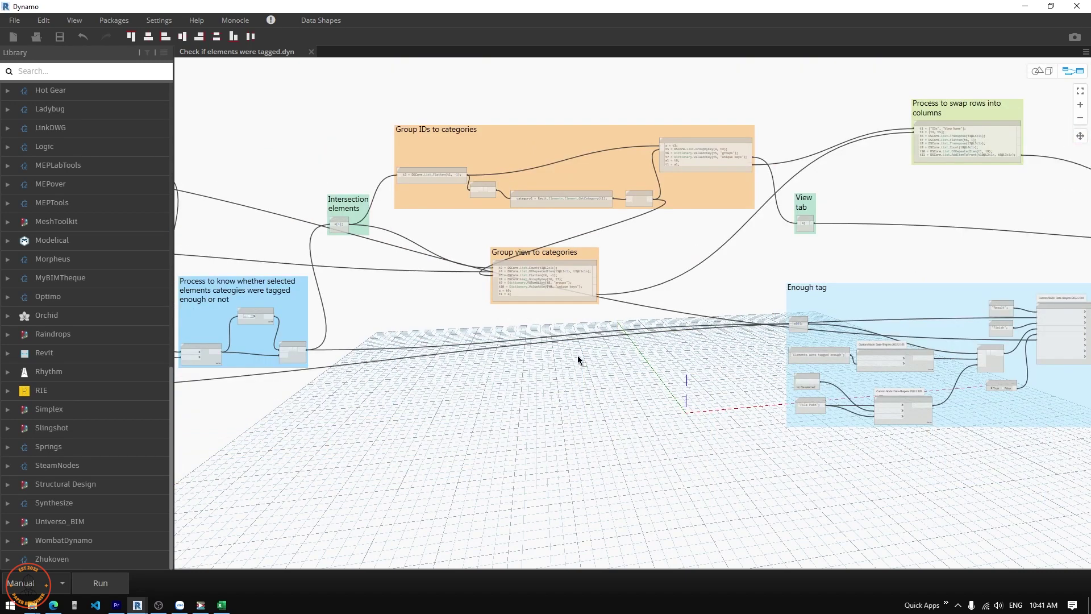
{"action": "scroll", "coordinate": [578, 356], "scroll_direction": "down", "scroll_amount": 1}
{"action": "middle_click_drag", "start_coordinate": [580, 360], "coordinate": [821, 370]}
{"action": "scroll", "coordinate": [474, 298], "scroll_direction": "up", "scroll_amount": 2}
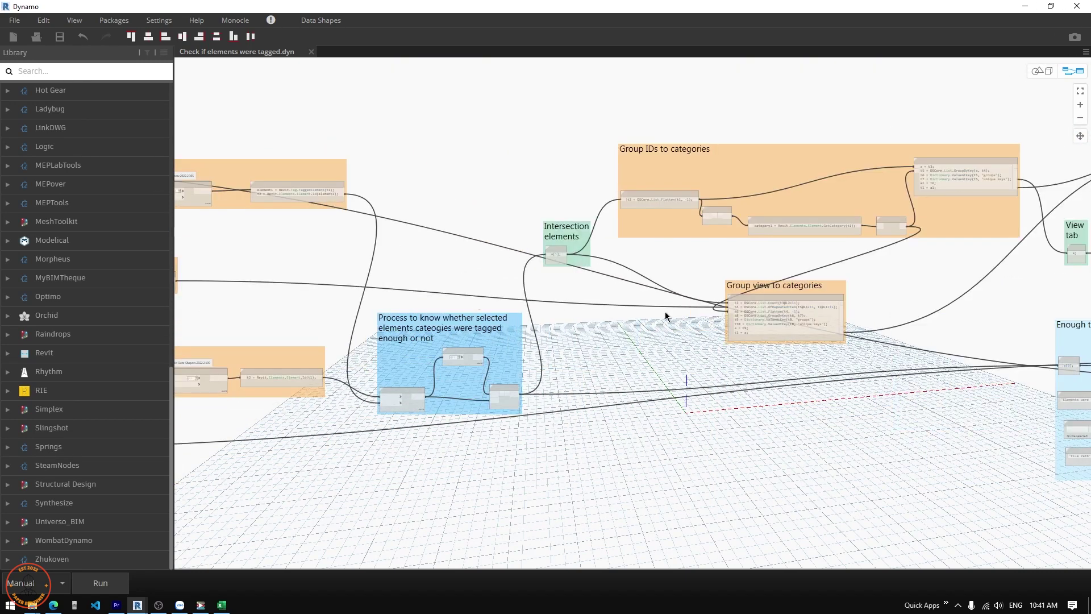
{"action": "middle_click_drag", "start_coordinate": [474, 298], "coordinate": [796, 312]}
{"action": "scroll", "coordinate": [797, 312], "scroll_direction": "down", "scroll_amount": 2}
{"action": "scroll", "coordinate": [443, 295], "scroll_direction": "up", "scroll_amount": 2}
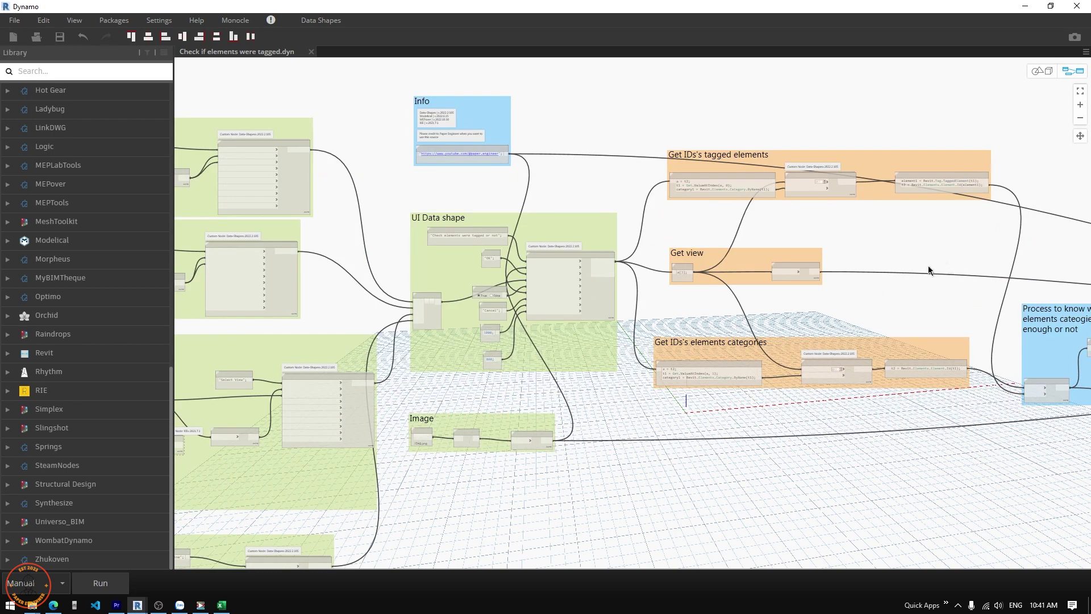
{"action": "middle_click_drag", "start_coordinate": [965, 242], "coordinate": [530, 258]}
{"action": "scroll", "coordinate": [530, 258], "scroll_direction": "up", "scroll_amount": 1}
{"action": "middle_click_drag", "start_coordinate": [417, 254], "coordinate": [536, 254]}
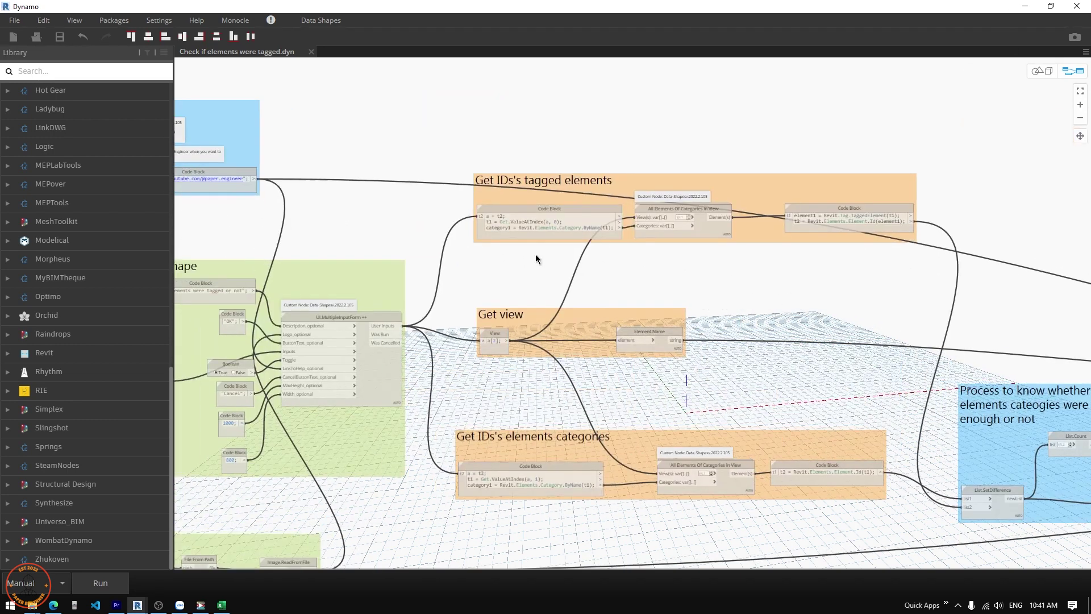
{"action": "scroll", "coordinate": [533, 260], "scroll_direction": "up", "scroll_amount": 1}
{"action": "scroll", "coordinate": [688, 283], "scroll_direction": "up", "scroll_amount": 1}
{"action": "middle_click_drag", "start_coordinate": [688, 283], "coordinate": [438, 211]}
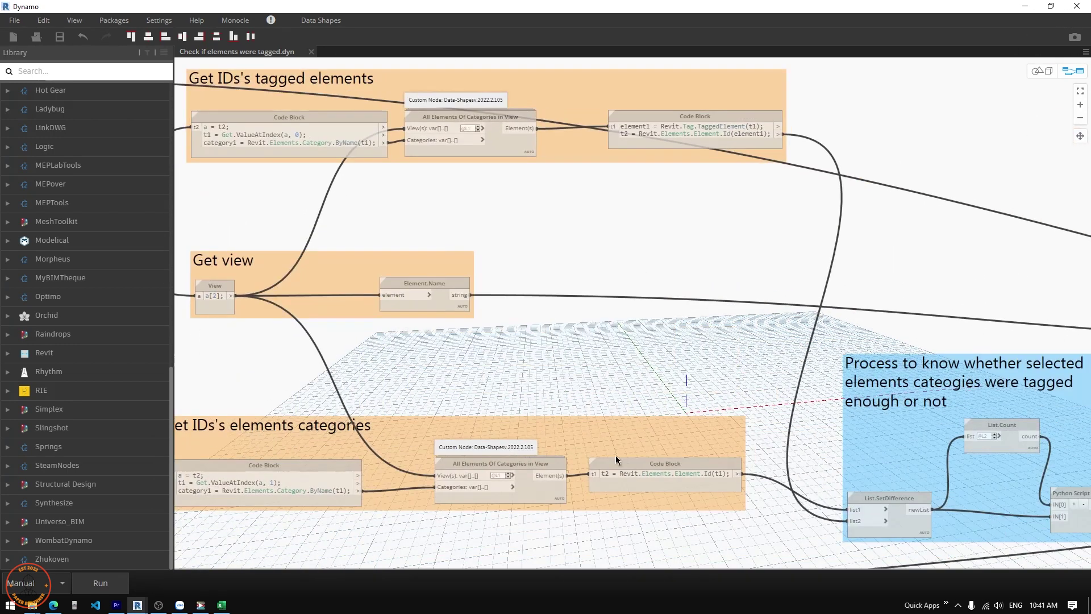
{"action": "scroll", "coordinate": [545, 267], "scroll_direction": "right", "scroll_amount": 5}
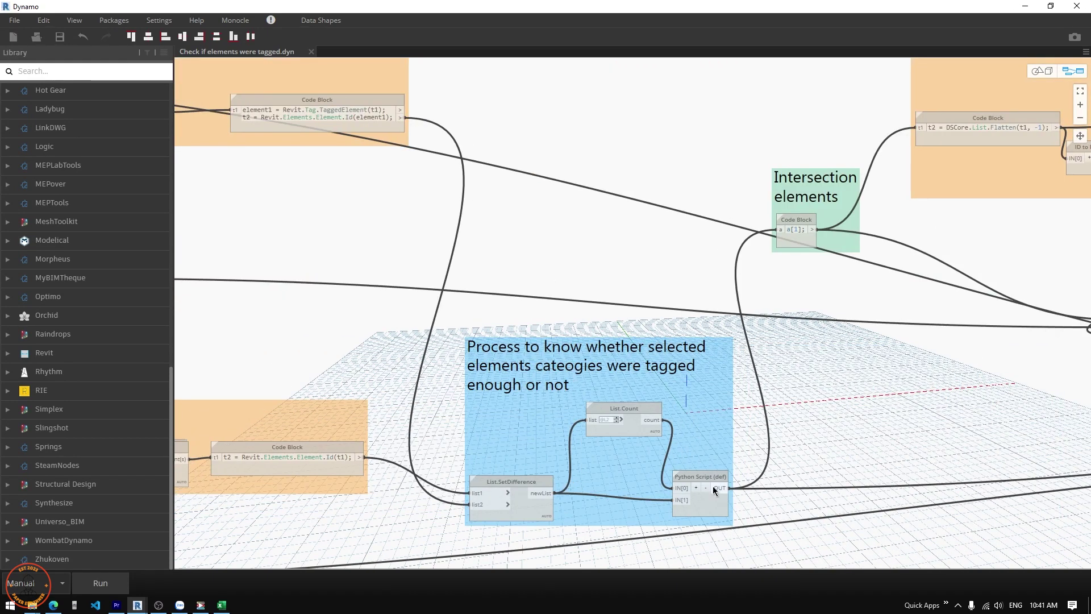
{"action": "scroll", "coordinate": [573, 322], "scroll_direction": "right", "scroll_amount": 5}
{"action": "scroll", "coordinate": [573, 318], "scroll_direction": "down", "scroll_amount": 2}
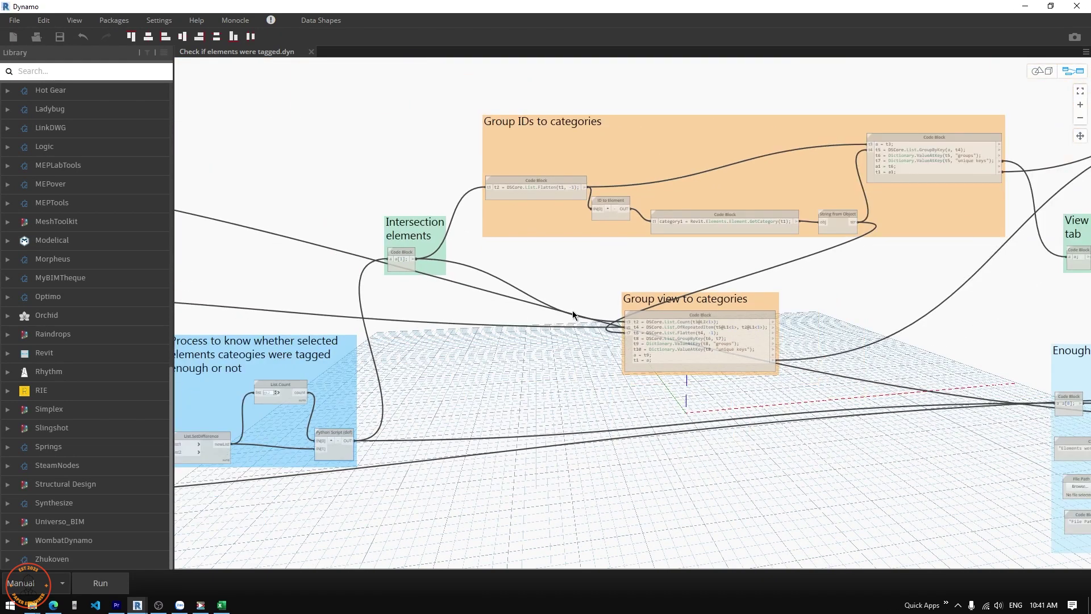
{"action": "scroll", "coordinate": [572, 310], "scroll_direction": "up", "scroll_amount": 2}
{"action": "scroll", "coordinate": [597, 313], "scroll_direction": "right", "scroll_amount": 2}
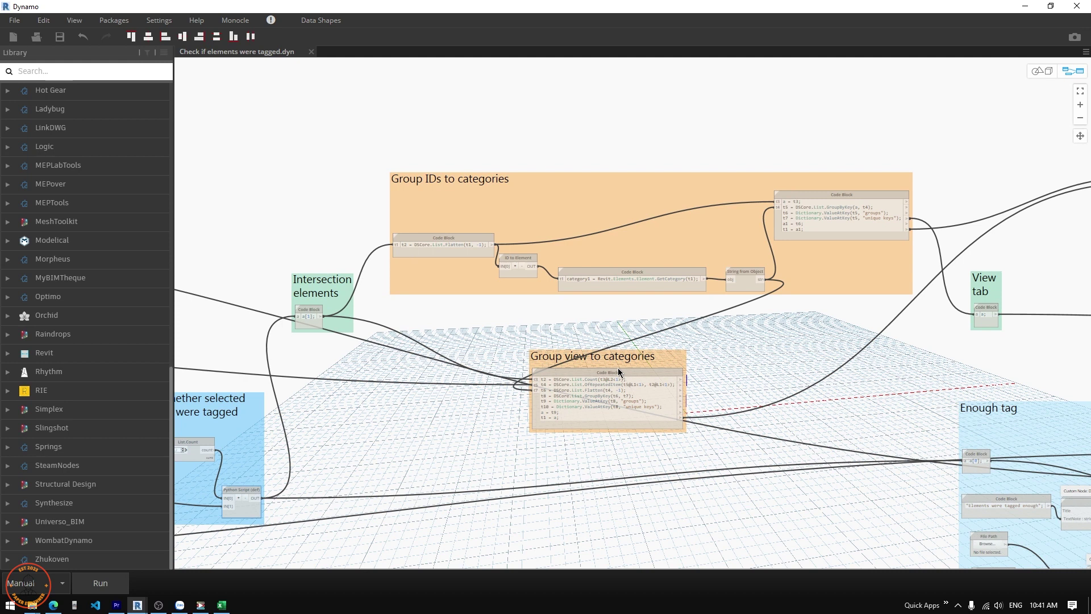
{"action": "scroll", "coordinate": [751, 352], "scroll_direction": "right", "scroll_amount": 1}
{"action": "scroll", "coordinate": [737, 359], "scroll_direction": "right", "scroll_amount": 1}
{"action": "scroll", "coordinate": [585, 357], "scroll_direction": "right", "scroll_amount": 2}
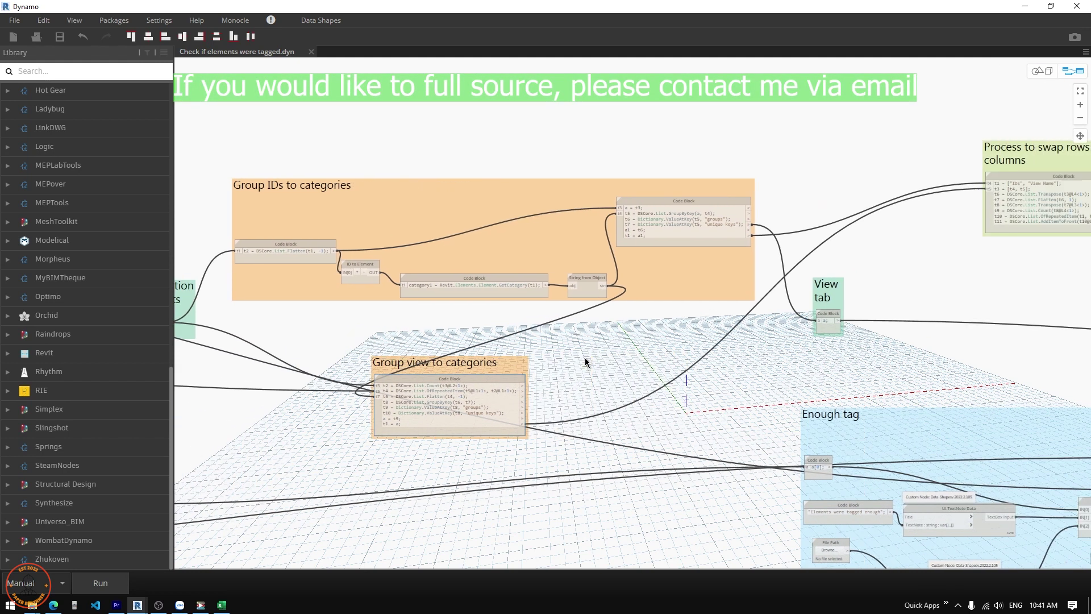
{"action": "scroll", "coordinate": [585, 357], "scroll_direction": "right", "scroll_amount": 1}
{"action": "scroll", "coordinate": [789, 236], "scroll_direction": "right", "scroll_amount": 3}
{"action": "scroll", "coordinate": [789, 235], "scroll_direction": "up", "scroll_amount": 1}
{"action": "left_click", "coordinate": [748, 209]}
{"action": "left_click", "coordinate": [736, 359]}
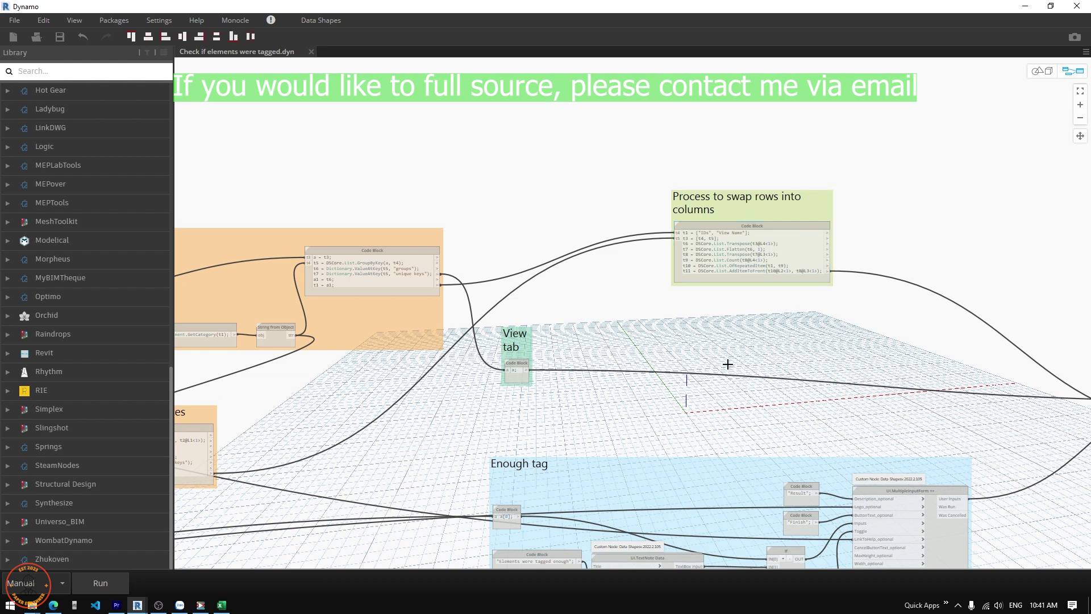
{"action": "scroll", "coordinate": [847, 332], "scroll_direction": "up", "scroll_amount": 2}
{"action": "scroll", "coordinate": [841, 318], "scroll_direction": "up", "scroll_amount": 2}
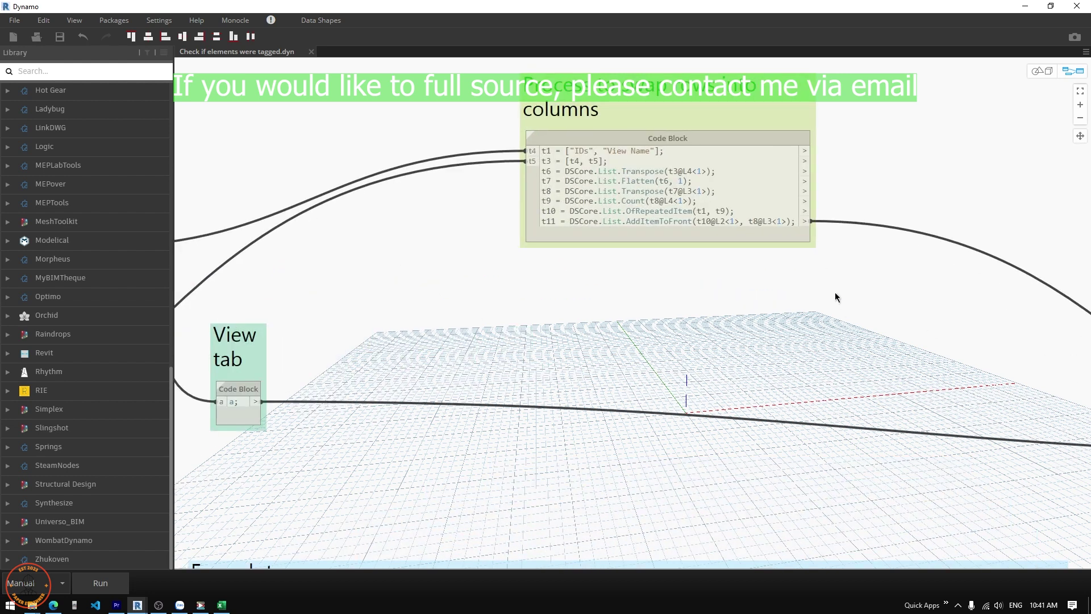
{"action": "middle_click_drag", "start_coordinate": [835, 299], "coordinate": [619, 292]}
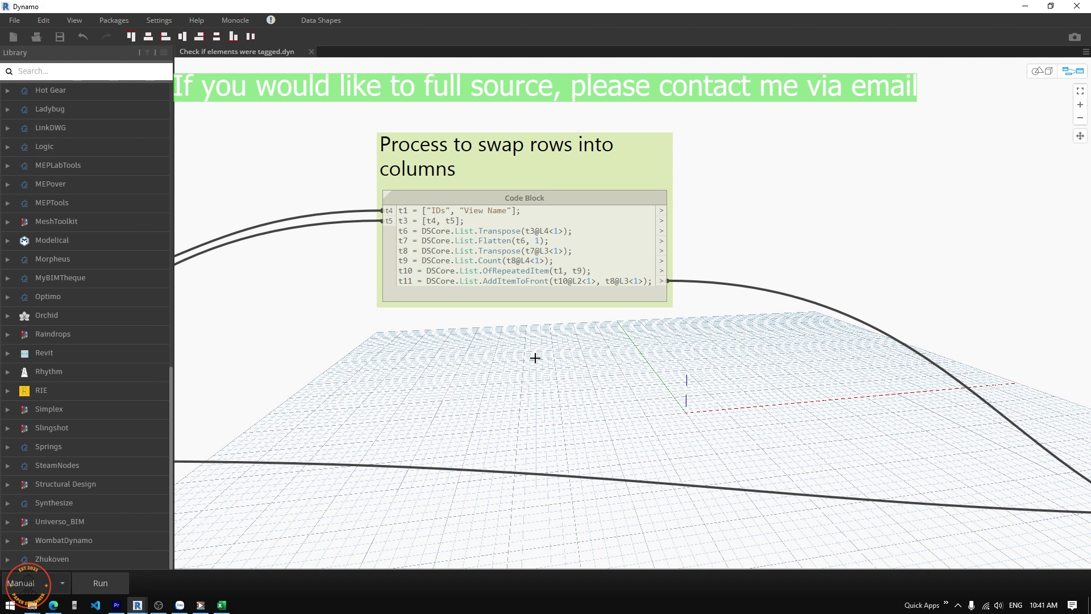
{"action": "scroll", "coordinate": [536, 358], "scroll_direction": "down", "scroll_amount": 2}
{"action": "scroll", "coordinate": [508, 390], "scroll_direction": "down", "scroll_amount": 2}
{"action": "mouse_move", "coordinate": [611, 432]}
{"action": "middle_mouse_down"}
{"action": "mouse_move", "coordinate": [858, 315]}
{"action": "mouse_move", "coordinate": [540, 370]}
{"action": "middle_mouse_up"}
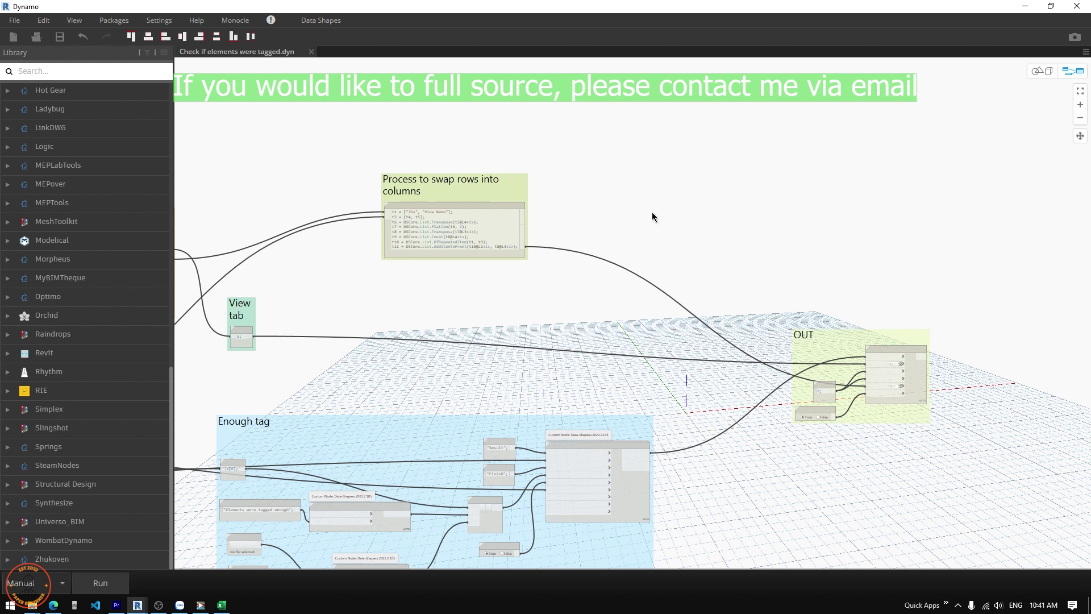
{"action": "middle_click_drag", "start_coordinate": [928, 368], "coordinate": [861, 224]}
{"action": "mouse_move", "coordinate": [256, 287]}
{"action": "middle_mouse_down"}
{"action": "mouse_move", "coordinate": [602, 219]}
{"action": "mouse_move", "coordinate": [928, 220]}
{"action": "middle_mouse_up"}
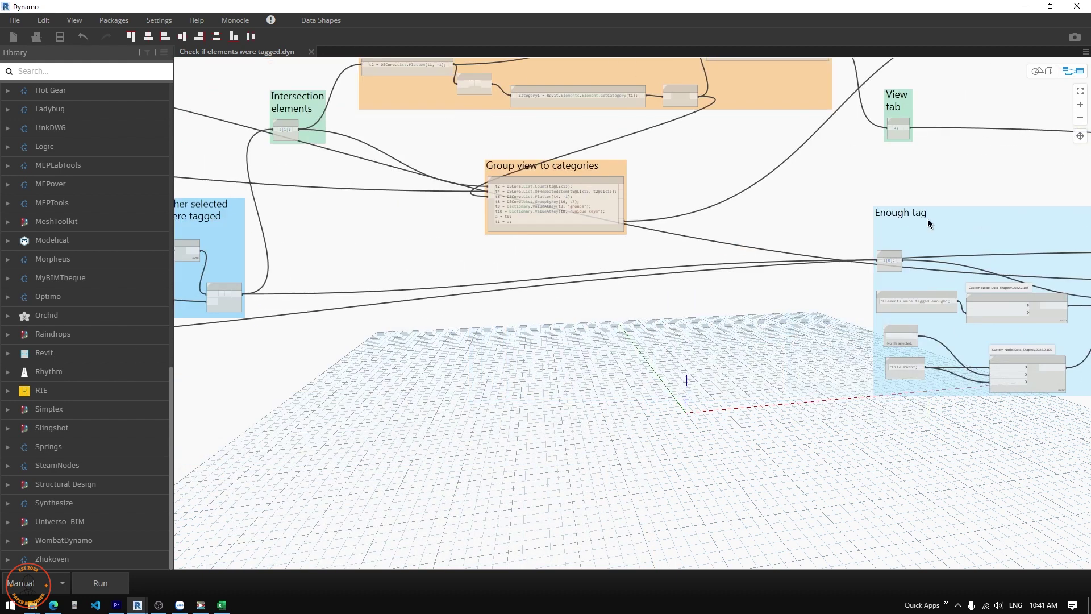
{"action": "middle_click_drag", "start_coordinate": [555, 211], "coordinate": [817, 265]}
{"action": "middle_click_drag", "start_coordinate": [492, 265], "coordinate": [797, 234]}
{"action": "middle_click_drag", "start_coordinate": [462, 250], "coordinate": [797, 250]}
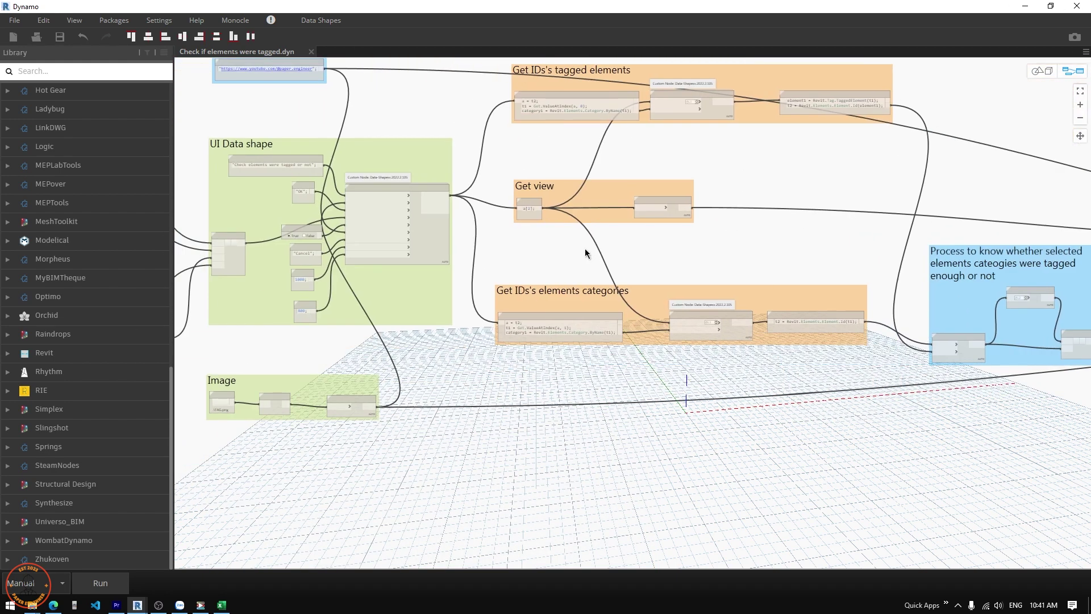
{"action": "middle_click_drag", "start_coordinate": [469, 280], "coordinate": [673, 264]}
{"action": "middle_click_drag", "start_coordinate": [578, 298], "coordinate": [908, 297]}
{"action": "scroll", "coordinate": [497, 168], "scroll_direction": "down", "scroll_amount": 1}
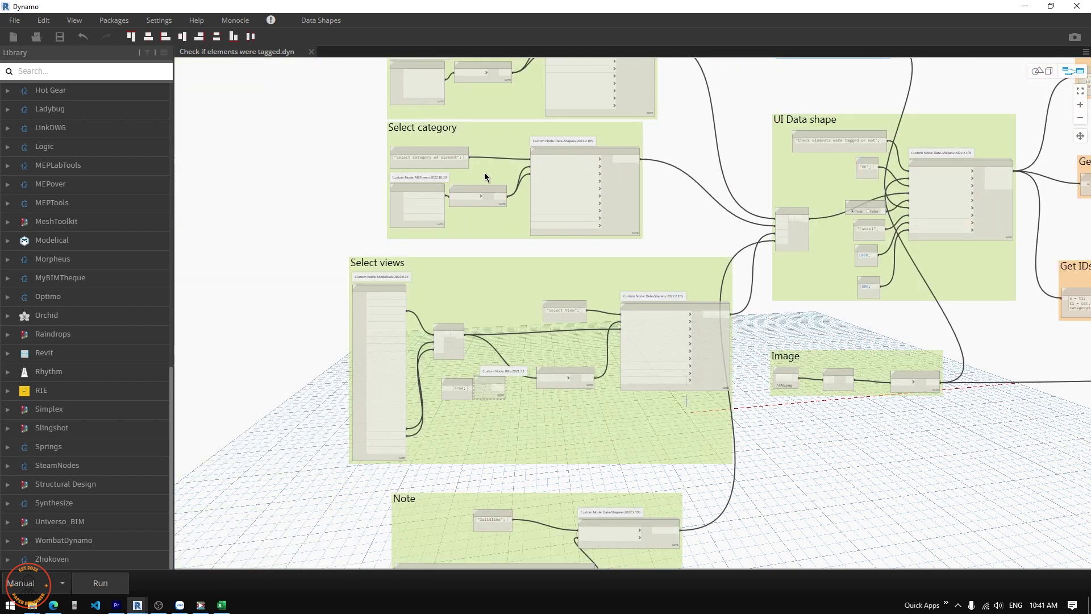
{"action": "scroll", "coordinate": [485, 172], "scroll_direction": "down", "scroll_amount": 2}
{"action": "scroll", "coordinate": [479, 188], "scroll_direction": "down", "scroll_amount": 2}
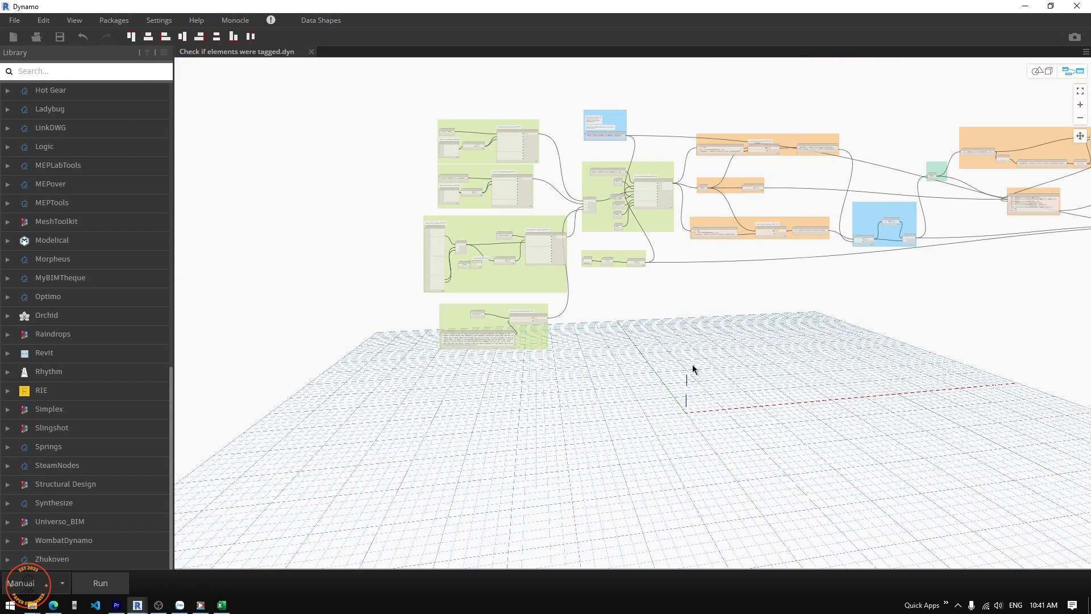